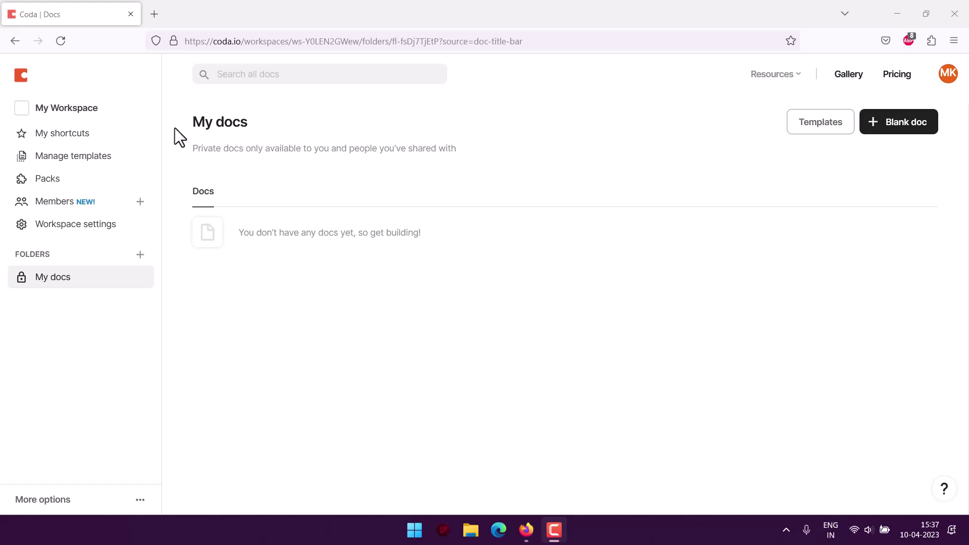
Step: Create a blank doc and title its page "Document Tracking"
click(888, 130)
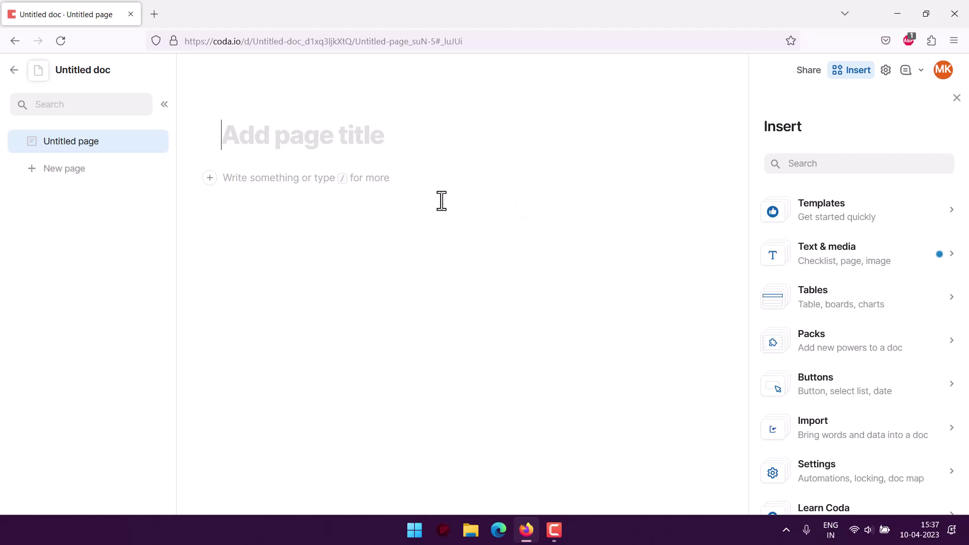
text(Document)
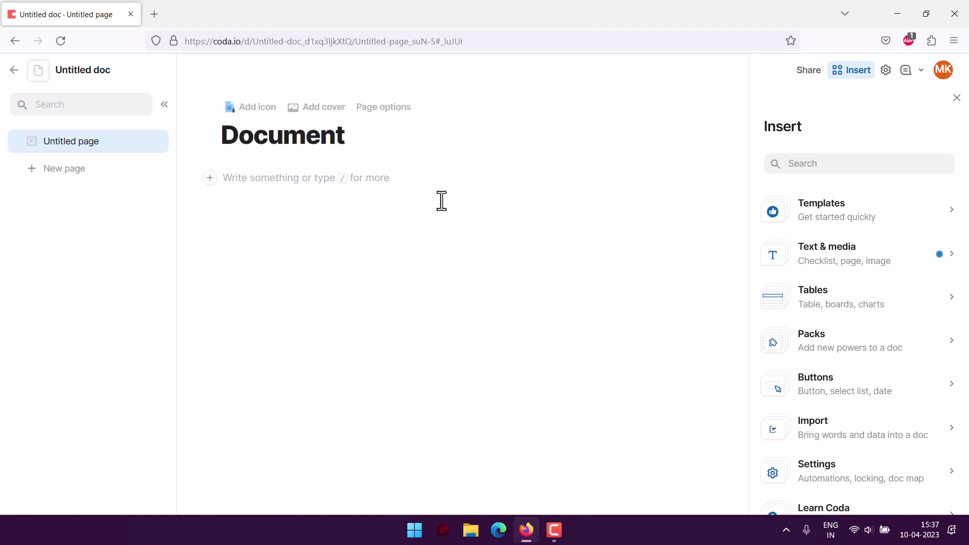
text( Trackn)
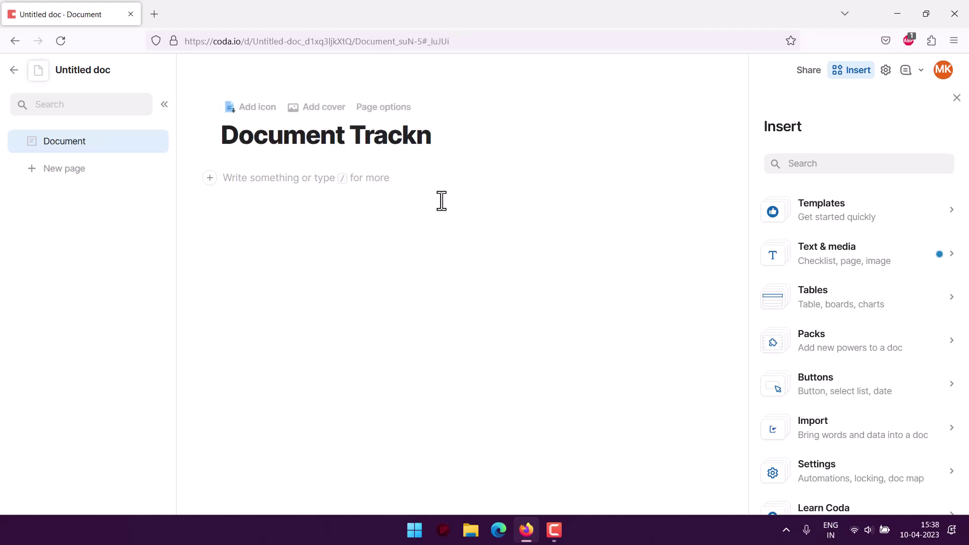
key(BackSpace)
text(ing)
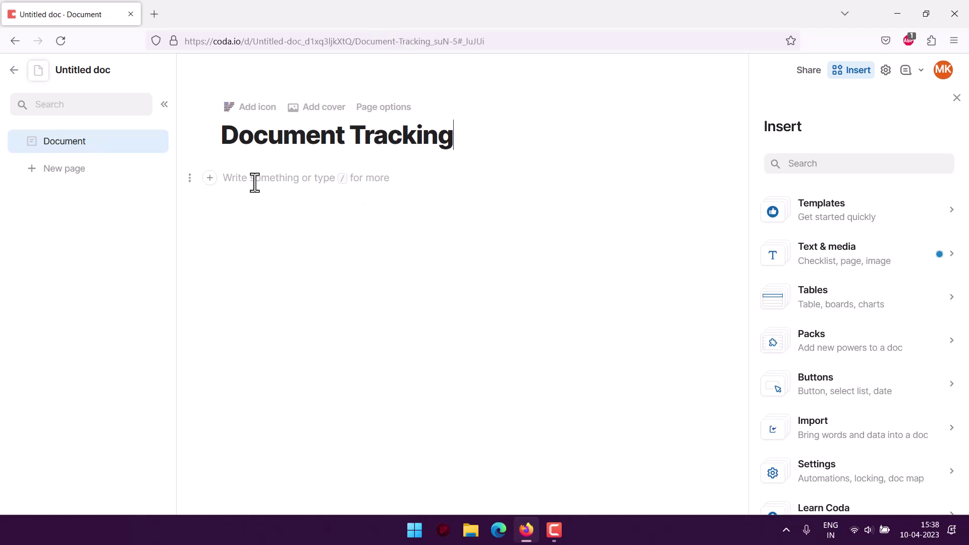
Step: Insert a table in the page body directly below the "Document Tracking" title
click(267, 179)
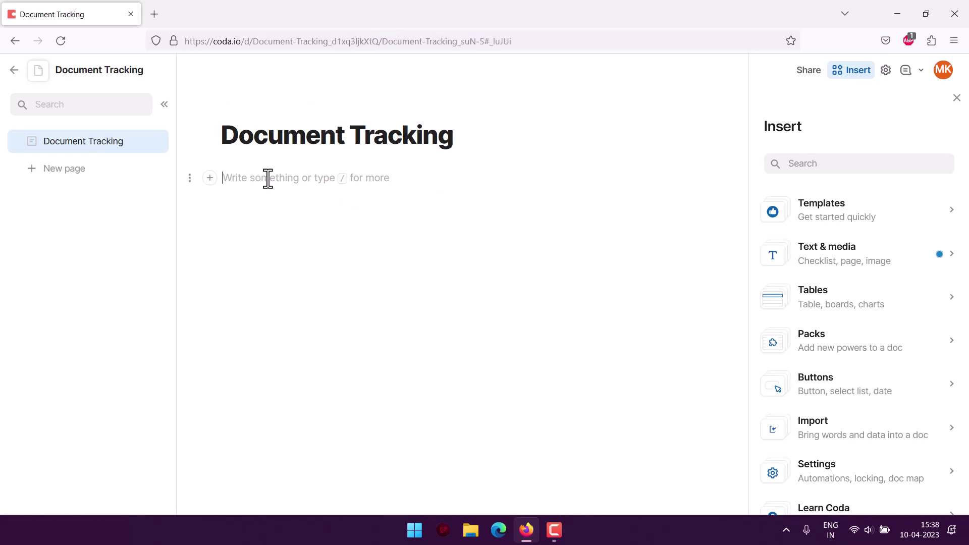
text(/)
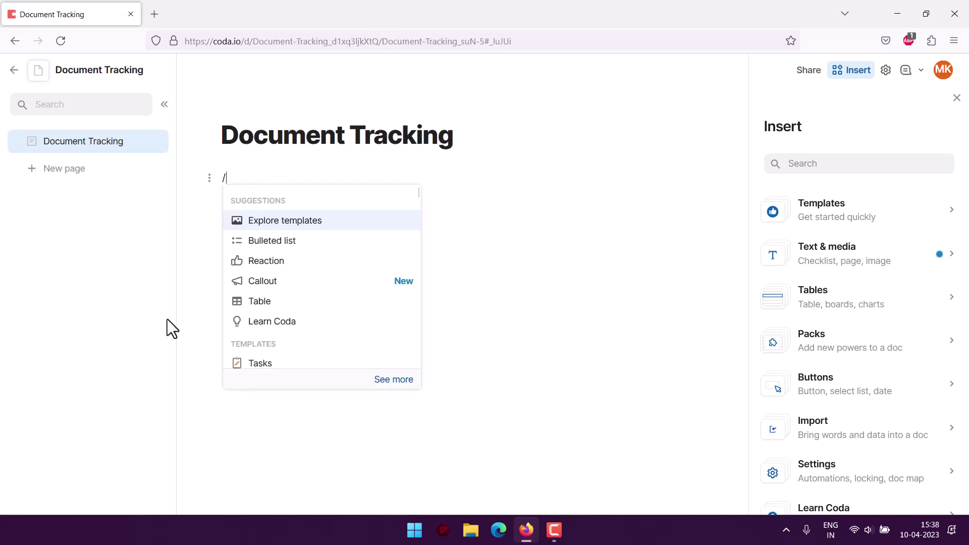
click(255, 303)
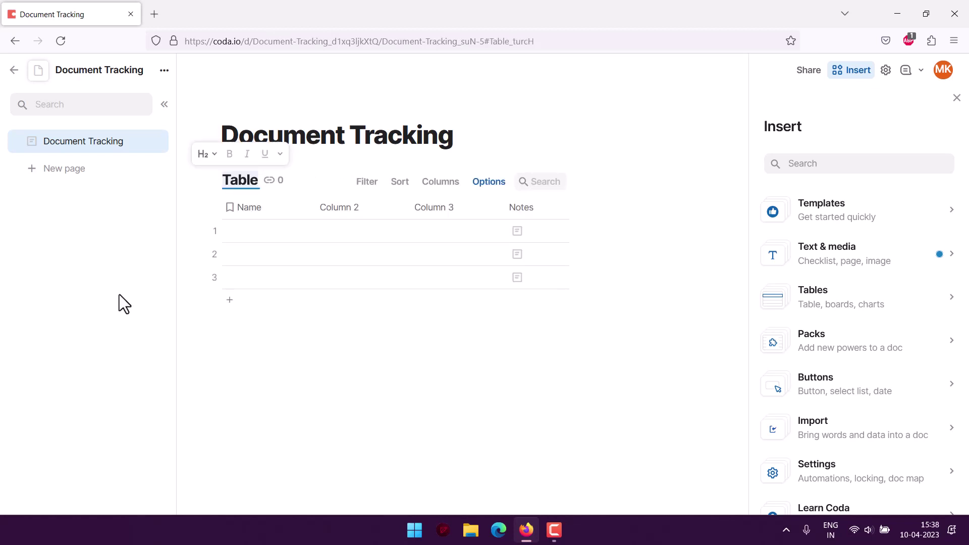
Step: Rename the table's four columns, in order, "Task Name", "Status", "Assigned to" and "Delegated to"
click(257, 210)
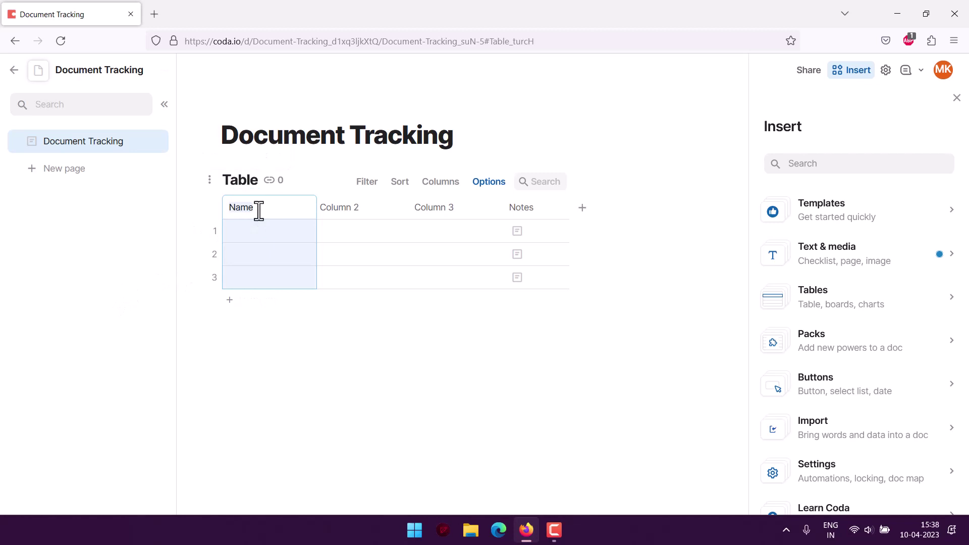
text(Task Name)
key(Return)
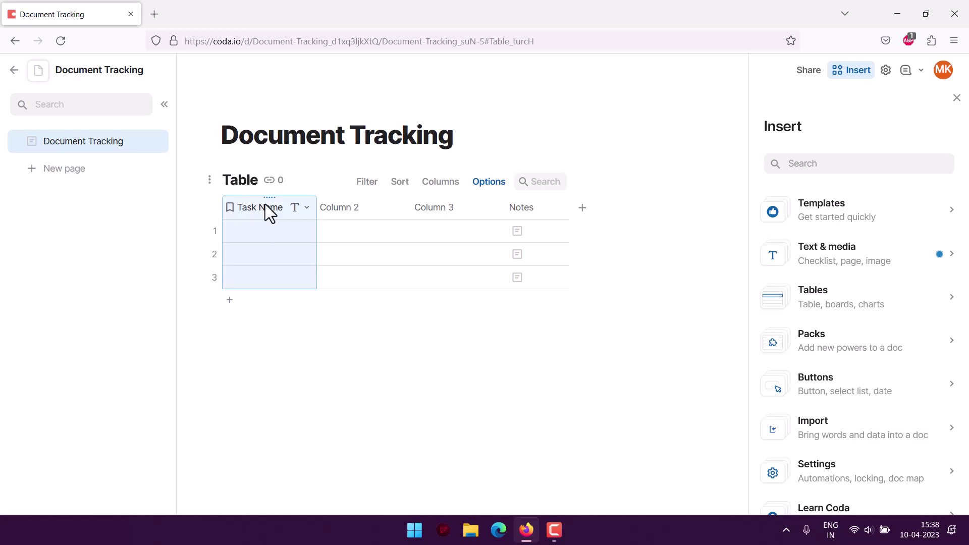
click(348, 206)
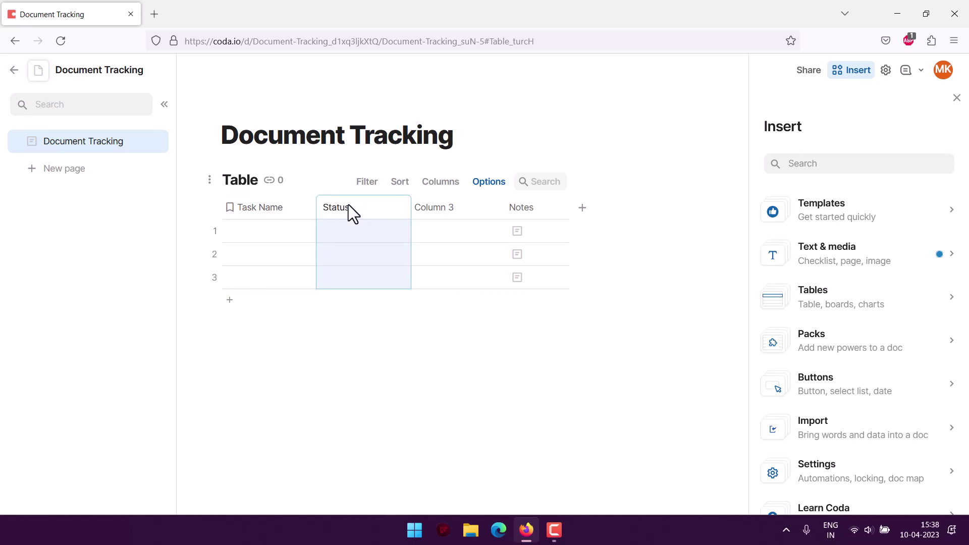
click(442, 206)
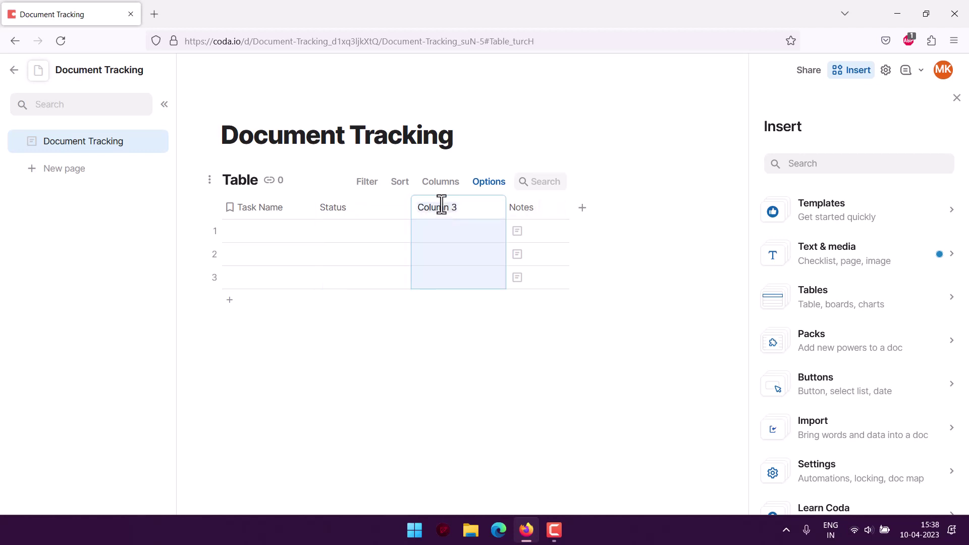
text(Assigned to)
click(516, 207)
text(Delegated to)
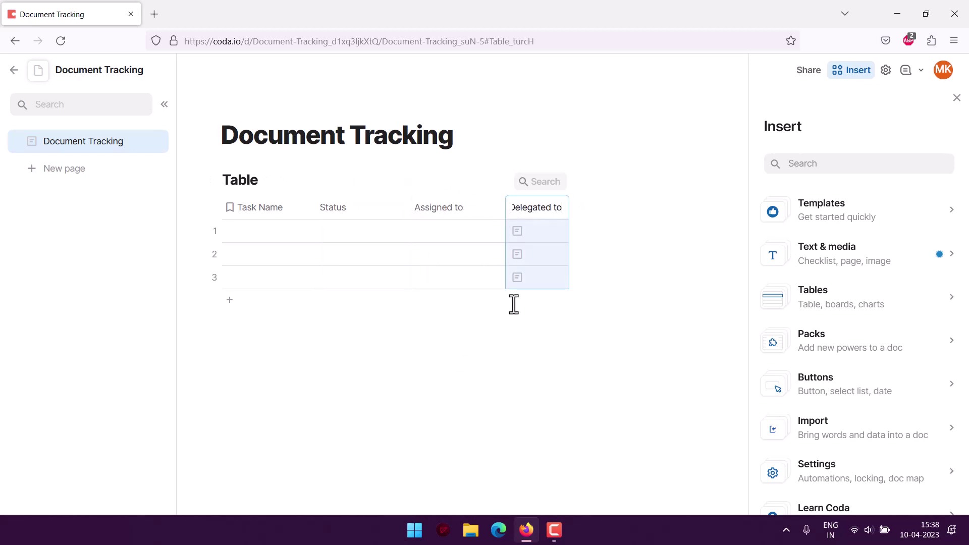
Step: Add a fifth column after "Delegated to" and name it "Schedule Date"
click(582, 208)
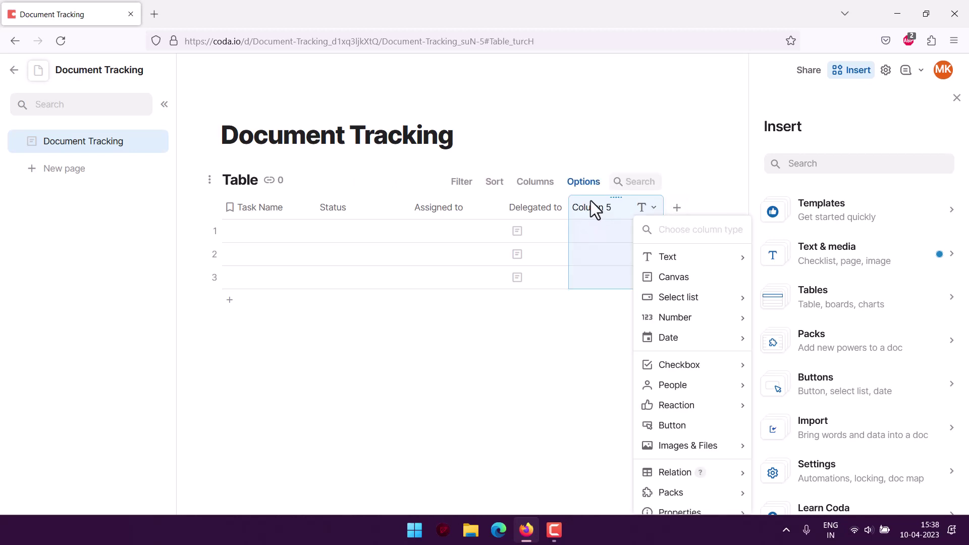
click(591, 201)
click(589, 205)
text(Sc)
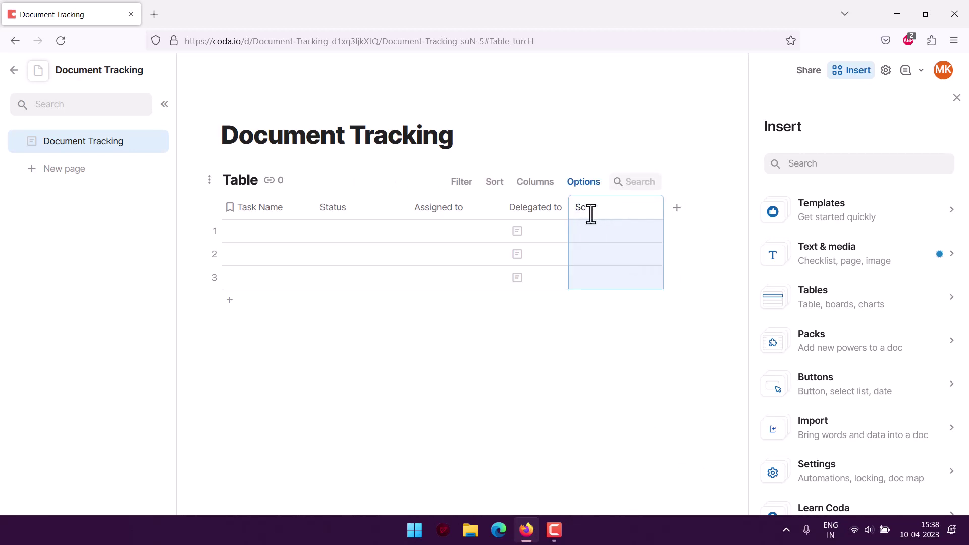
text(hedule Date)
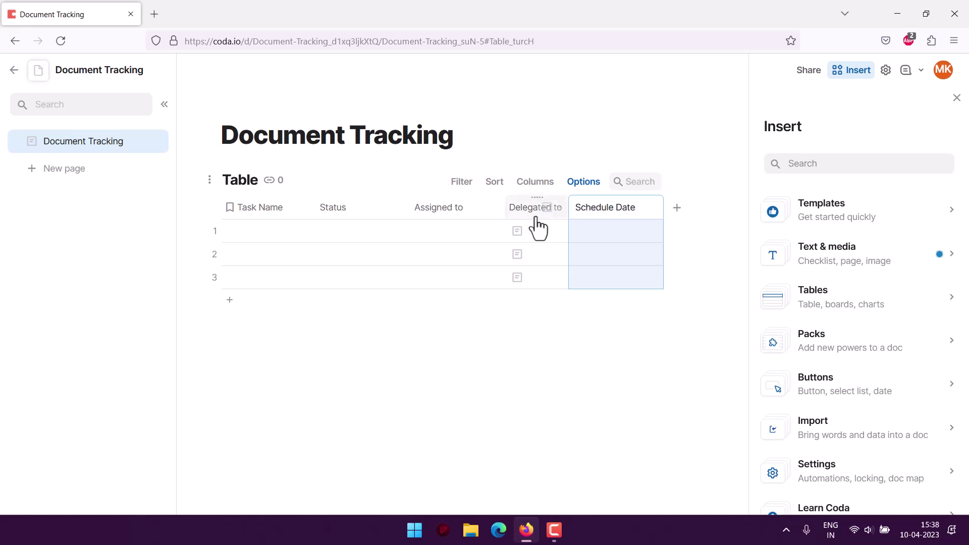
Step: Set the column type of both the Task Name and Status columns to Text
click(265, 212)
click(306, 208)
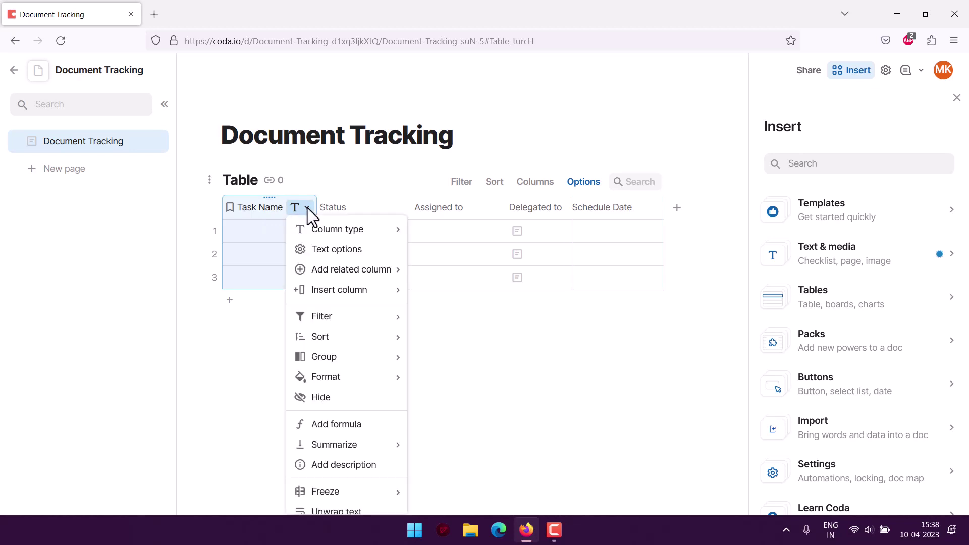
mouse_move(314, 233)
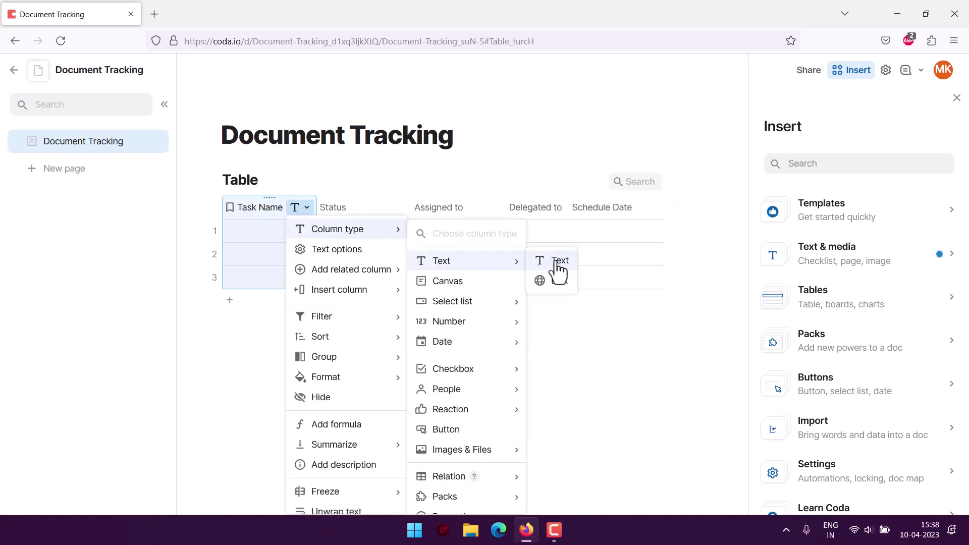
click(557, 267)
click(393, 207)
mouse_move(428, 234)
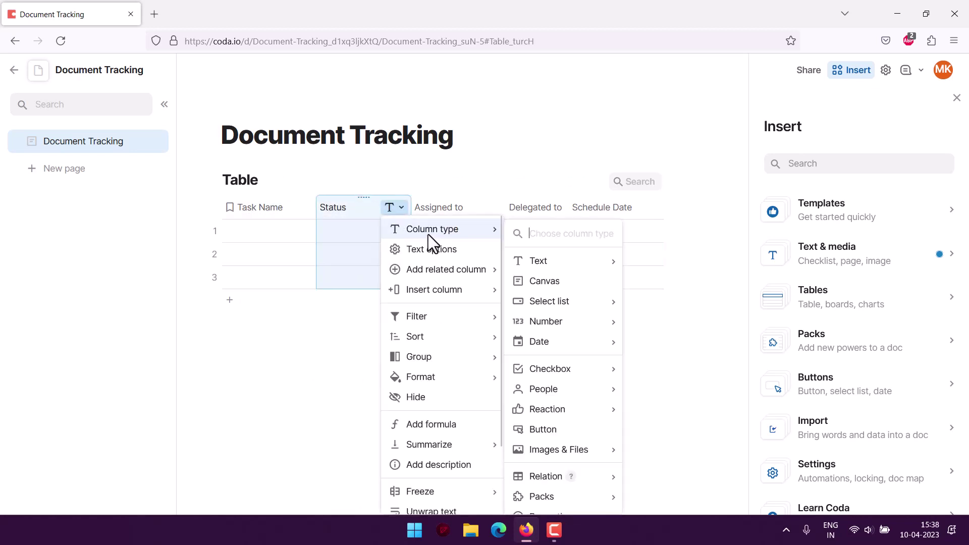
mouse_move(604, 261)
click(650, 260)
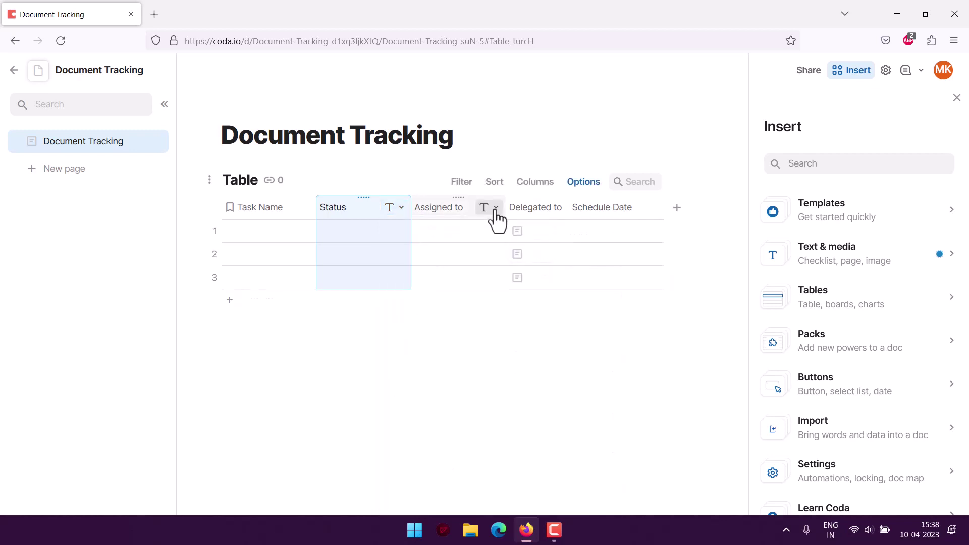
Step: Set the column type of both the Assigned to and Delegated to columns to Text
click(489, 208)
mouse_move(503, 235)
mouse_move(632, 262)
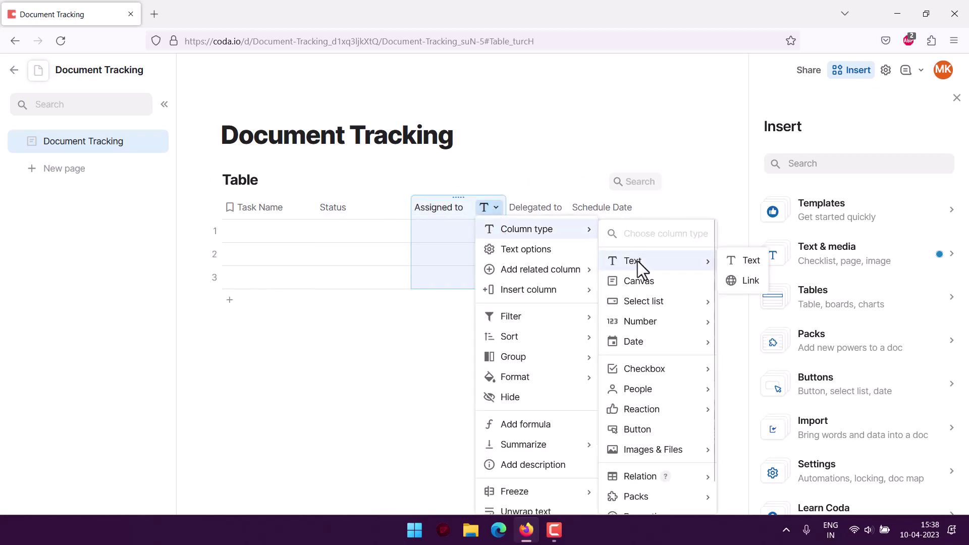
mouse_move(702, 391)
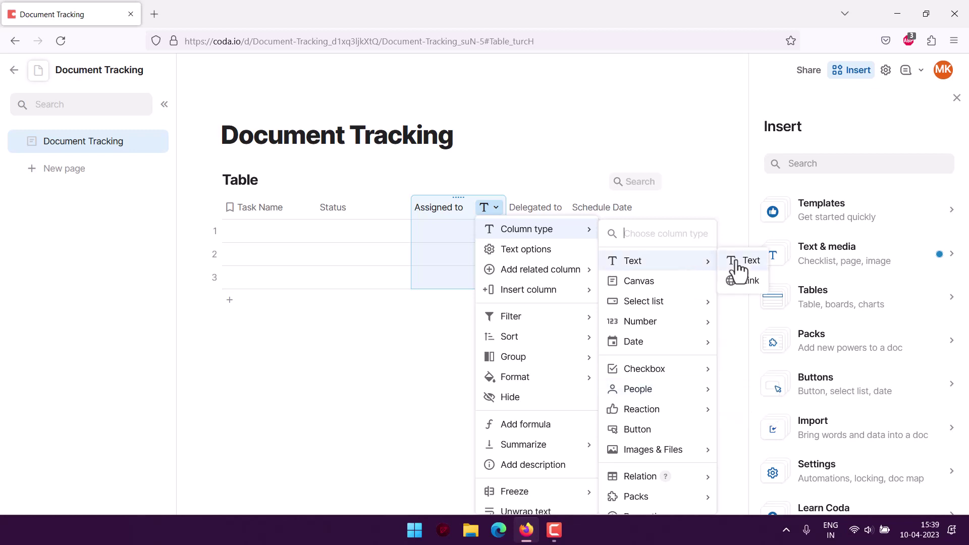
click(736, 262)
click(553, 207)
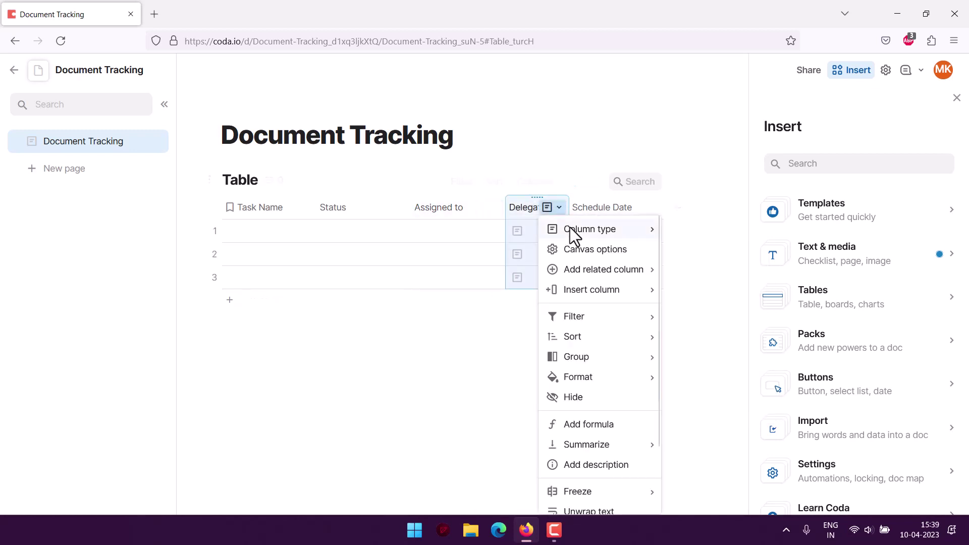
mouse_move(655, 229)
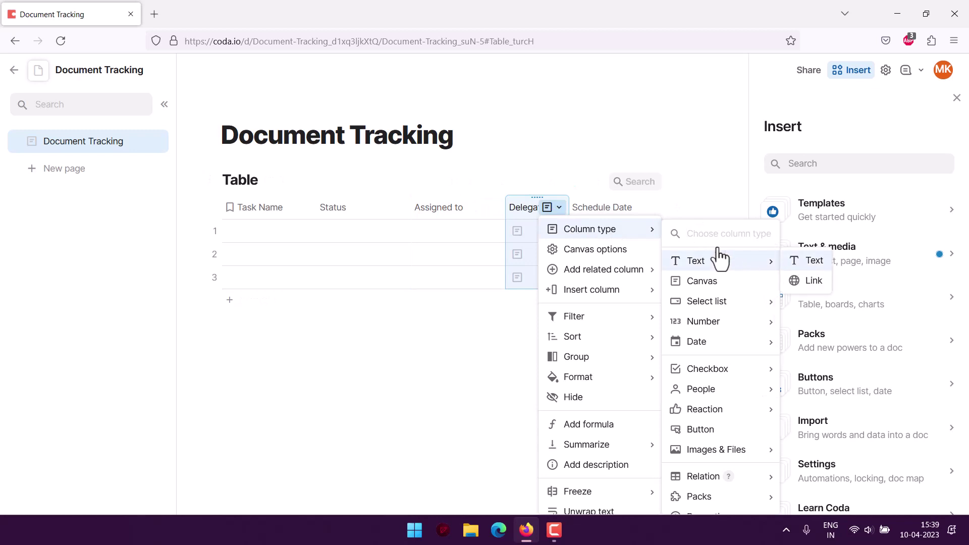
click(720, 260)
Step: Change the column type of the Schedule Date column to Date
click(646, 210)
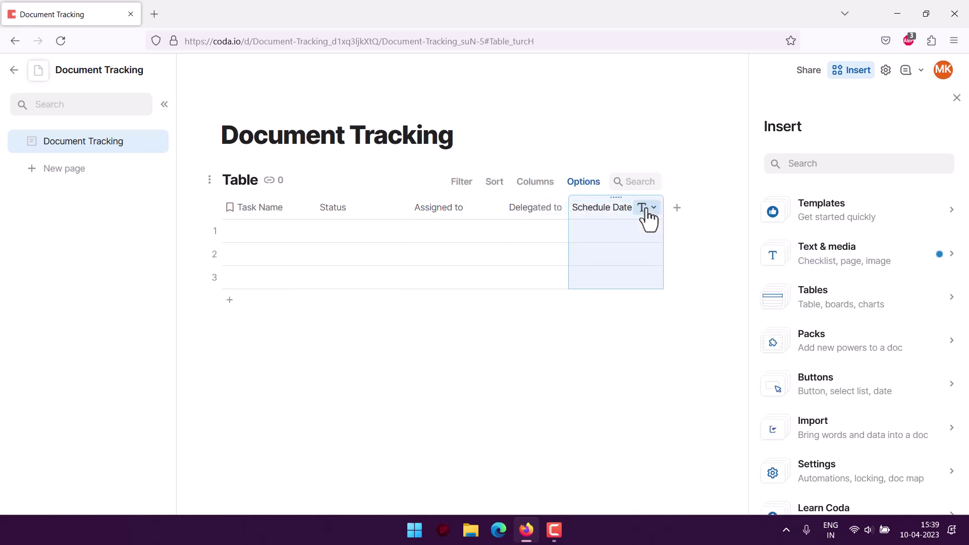
mouse_move(686, 235)
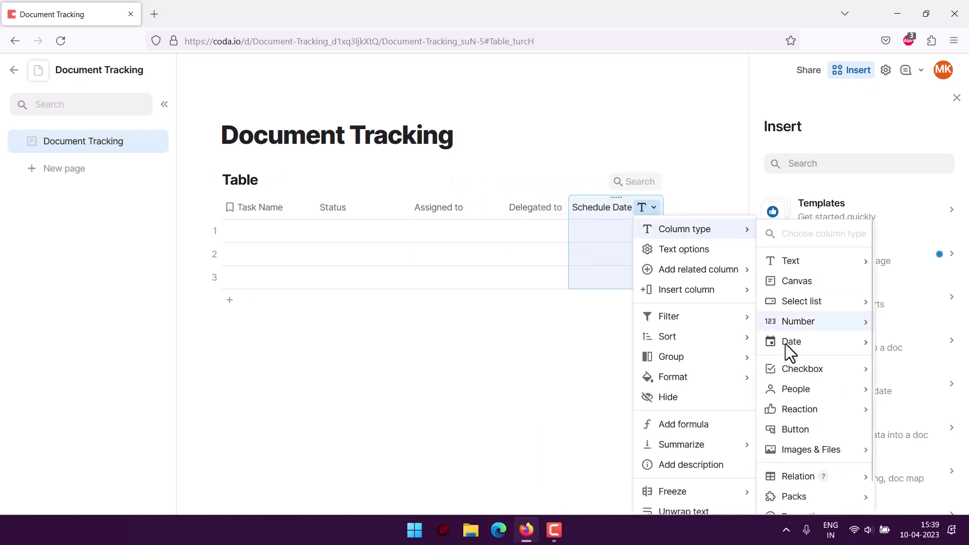
mouse_move(790, 341)
click(909, 341)
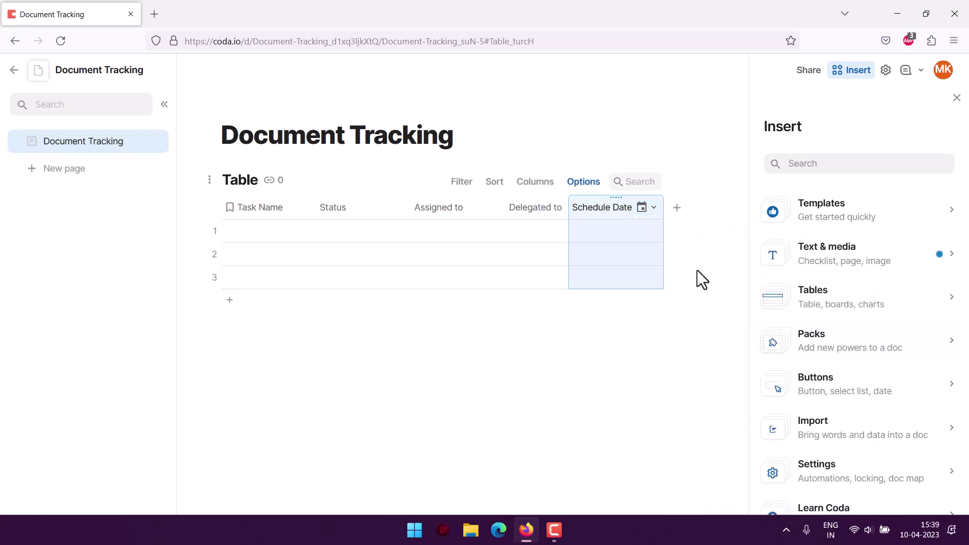
Step: Enter "Document Editing" as the task name in the table's first row
double_click(257, 228)
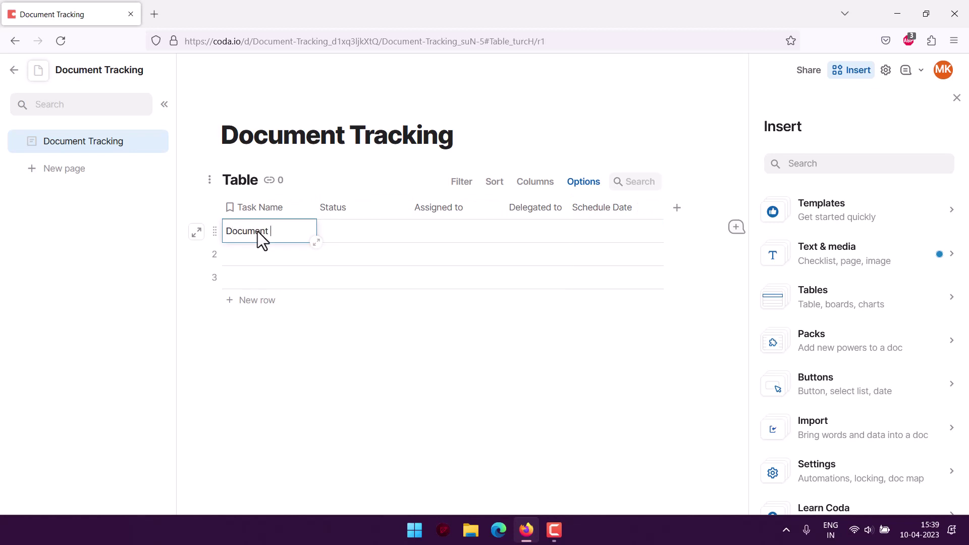
text(Document Editing)
Step: Change the Status column to a select list using the Status preset
click(352, 212)
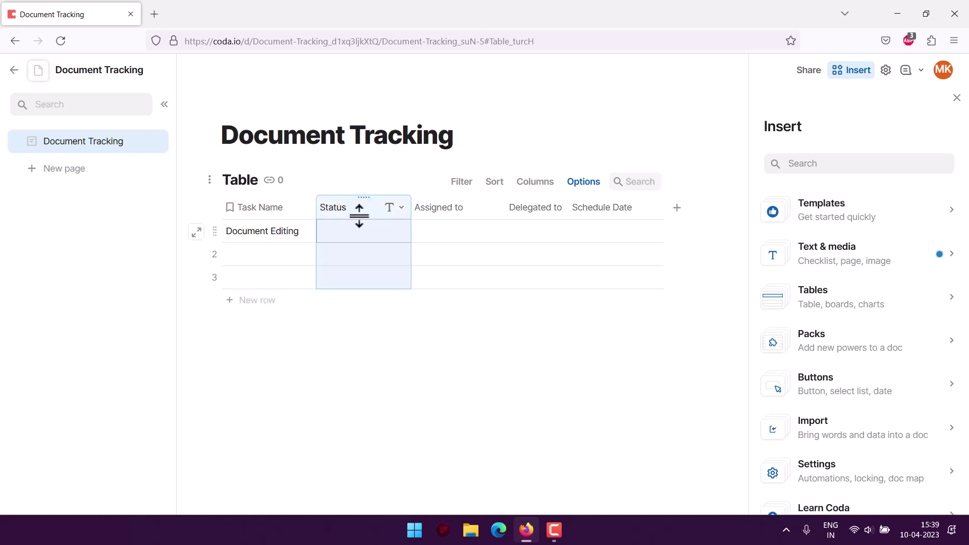
click(351, 209)
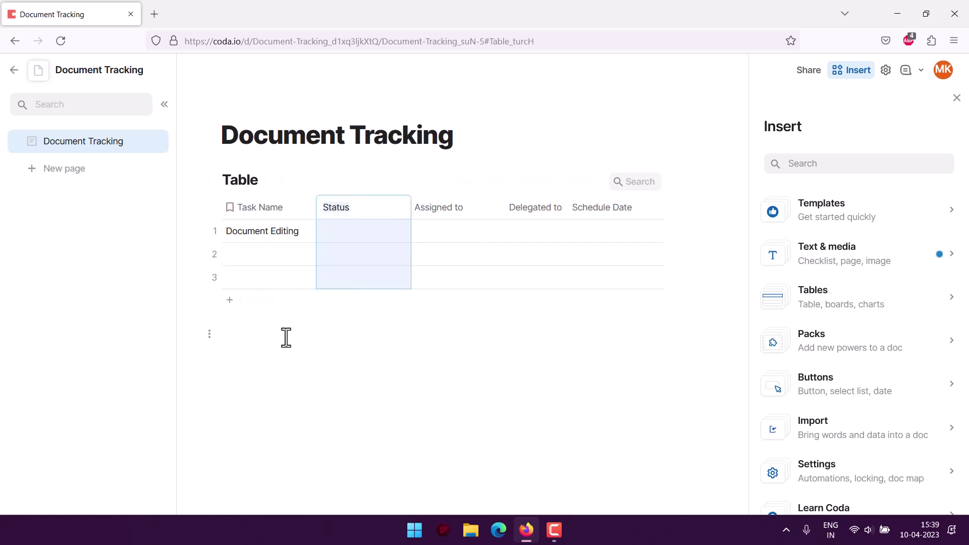
click(395, 208)
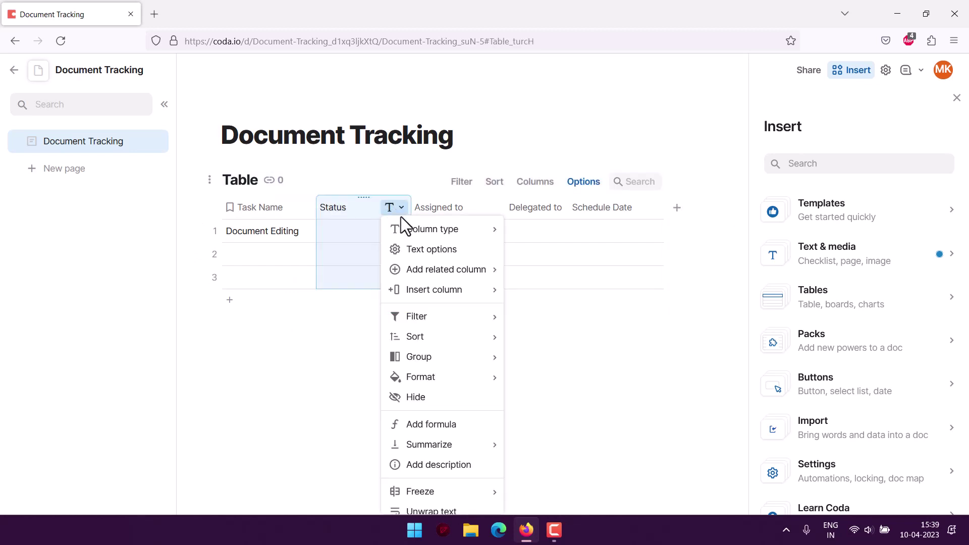
mouse_move(407, 228)
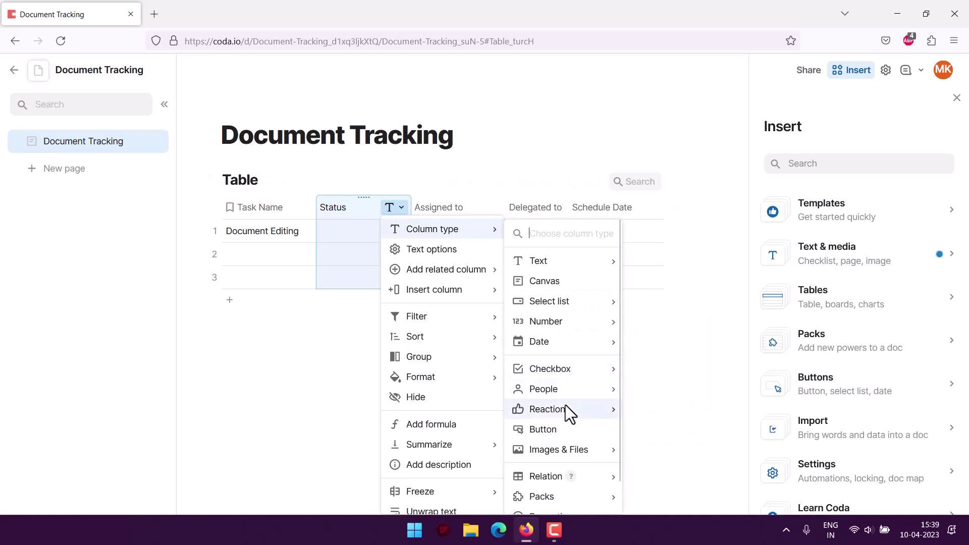
mouse_move(558, 304)
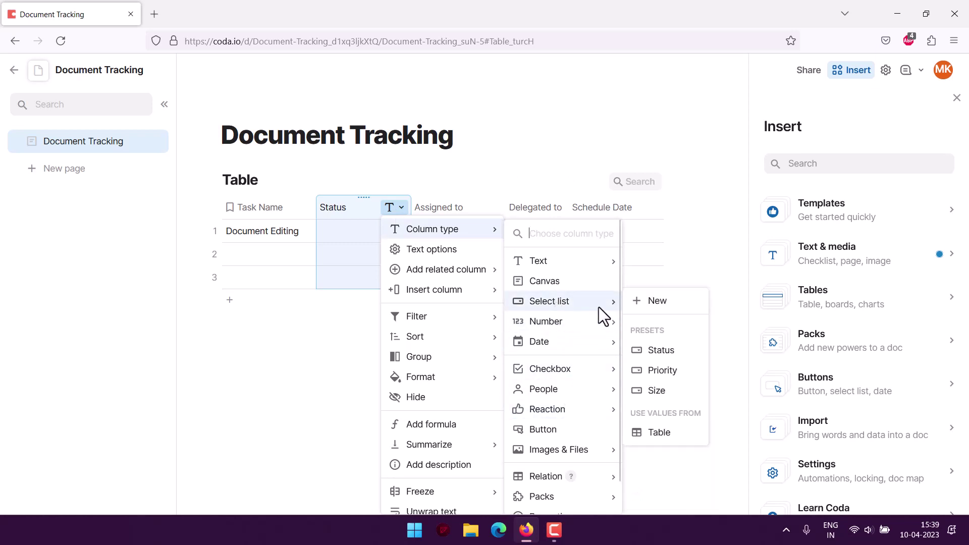
mouse_move(665, 372)
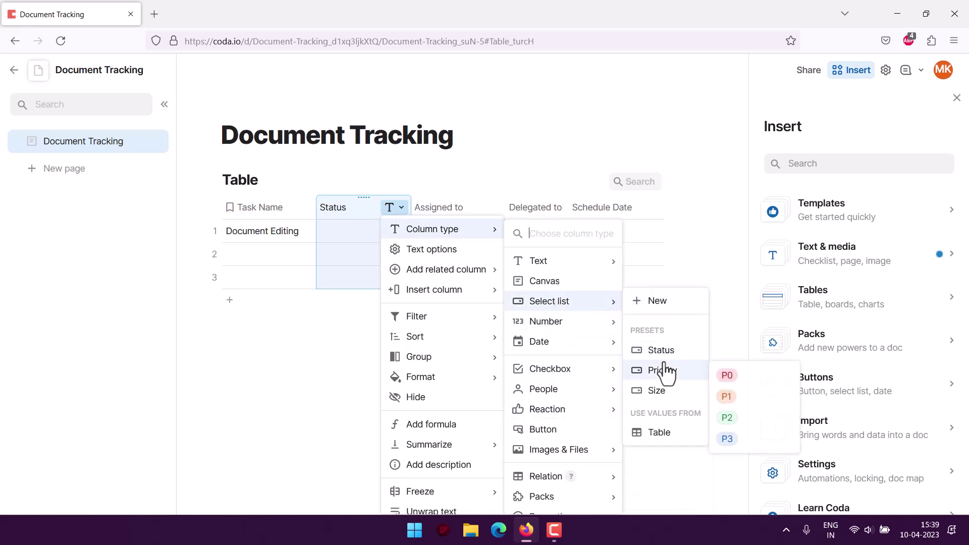
mouse_move(665, 354)
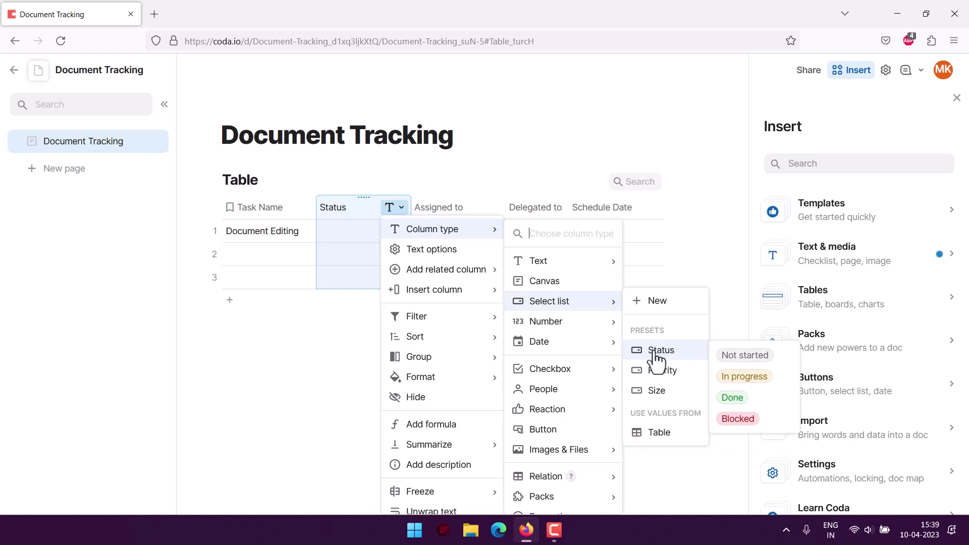
click(656, 353)
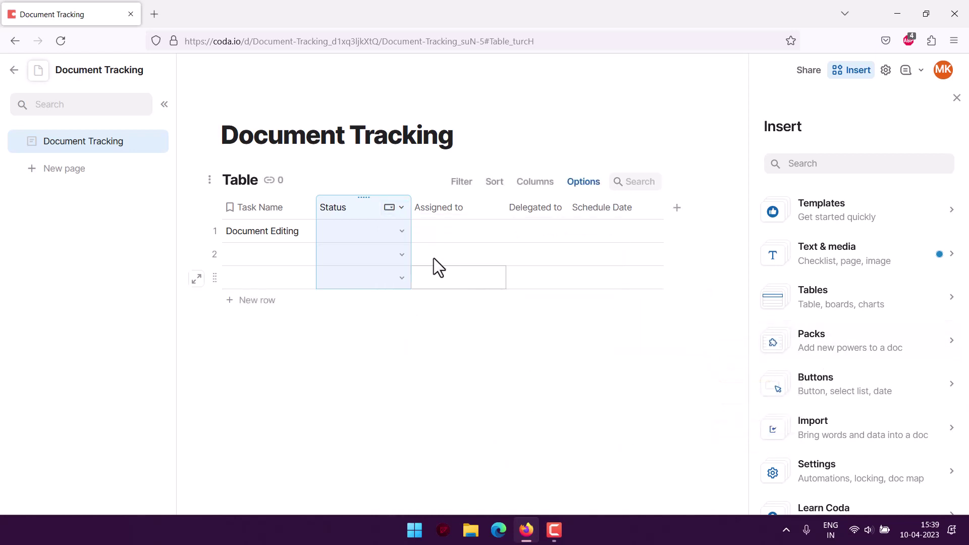
Step: Set the status of the Document Editing row to Not started
click(400, 231)
click(400, 231)
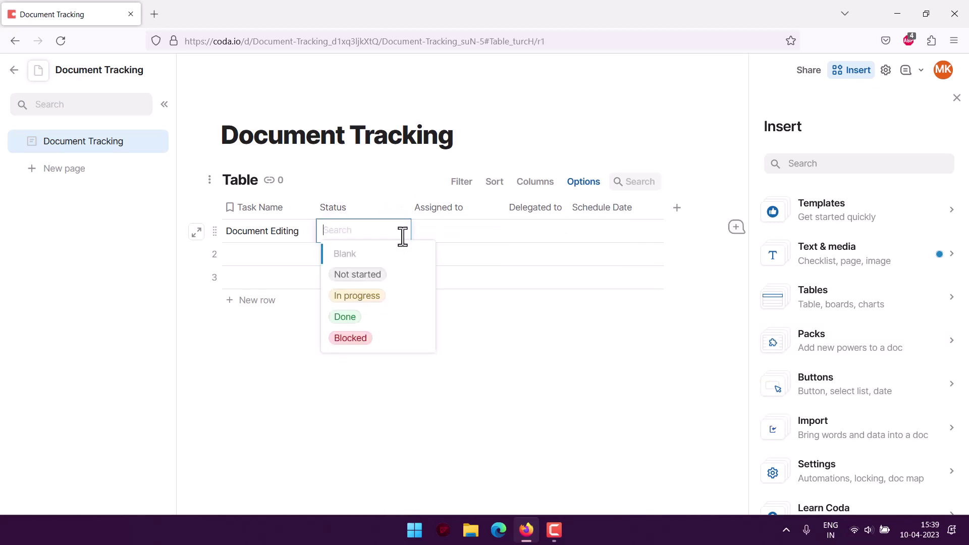
click(384, 275)
Step: Fill in the assignee's name and the delegate's name in the Document Editing row
click(458, 232)
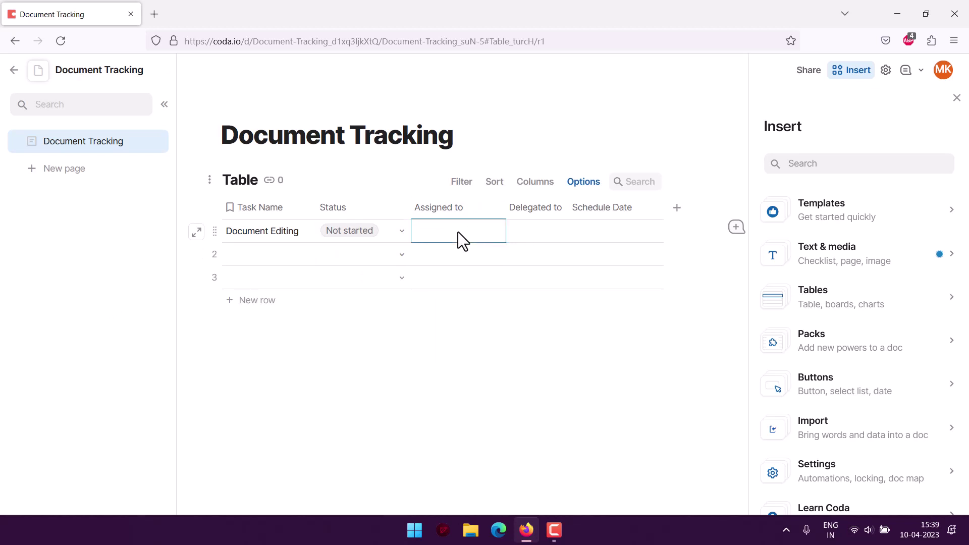
click(455, 230)
text(Adam W)
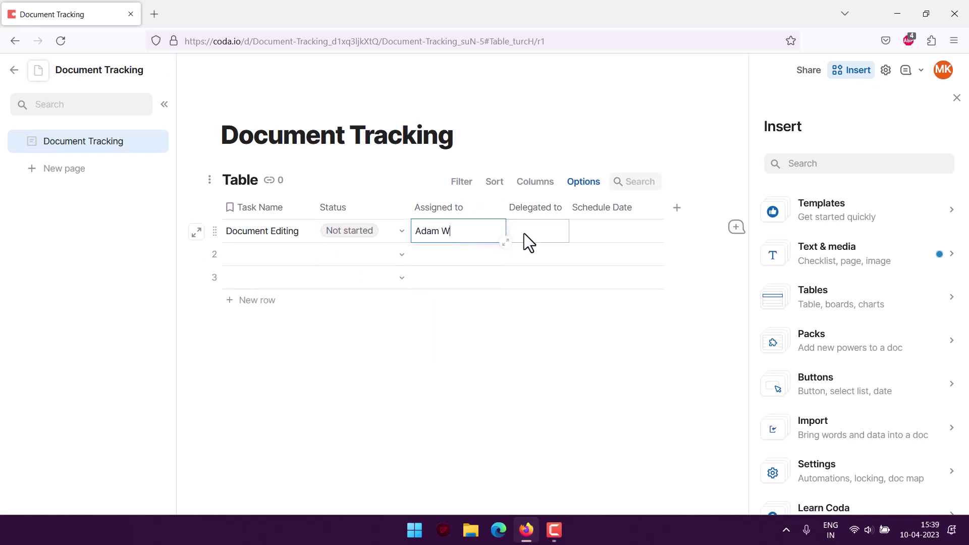
double_click(527, 231)
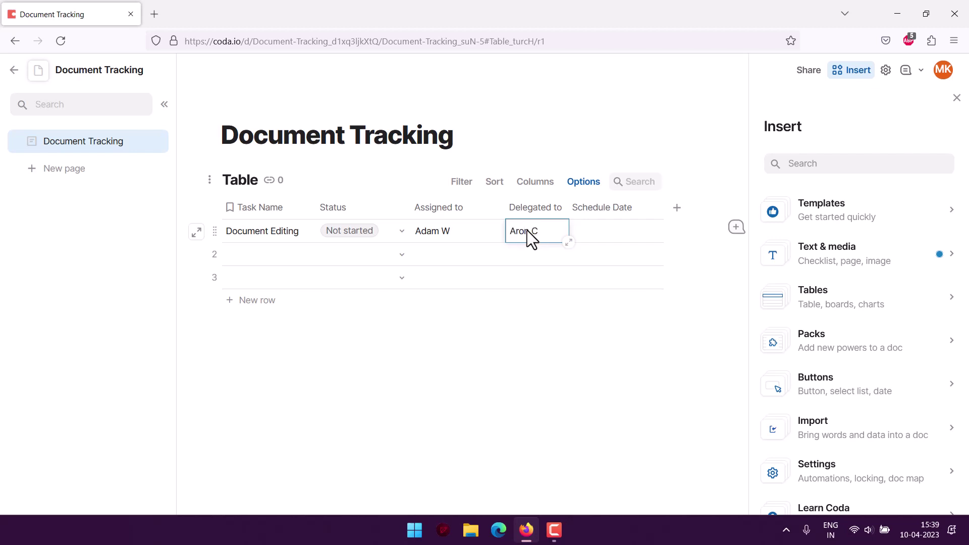
Step: Set the schedule date of the Document Editing row to 4/24/2023
click(586, 230)
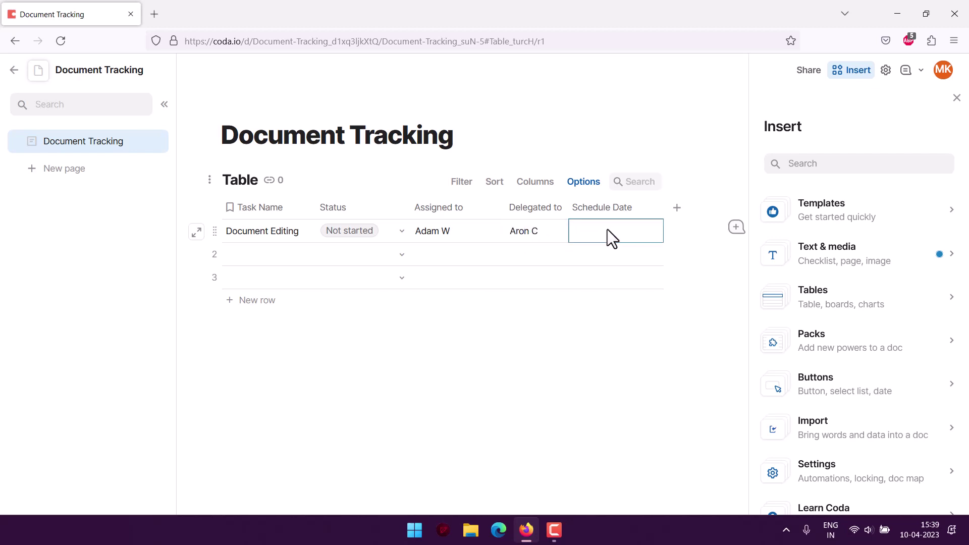
click(607, 230)
click(602, 353)
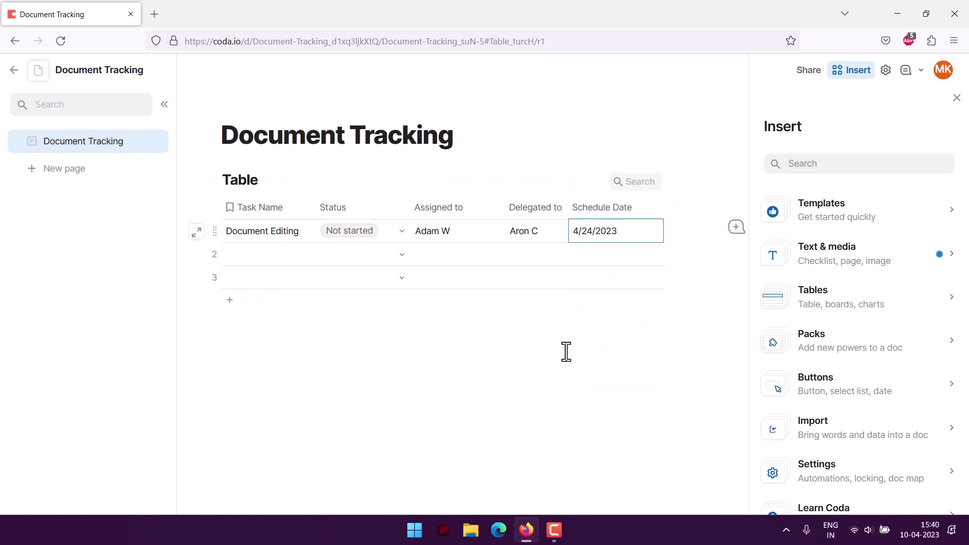
click(275, 309)
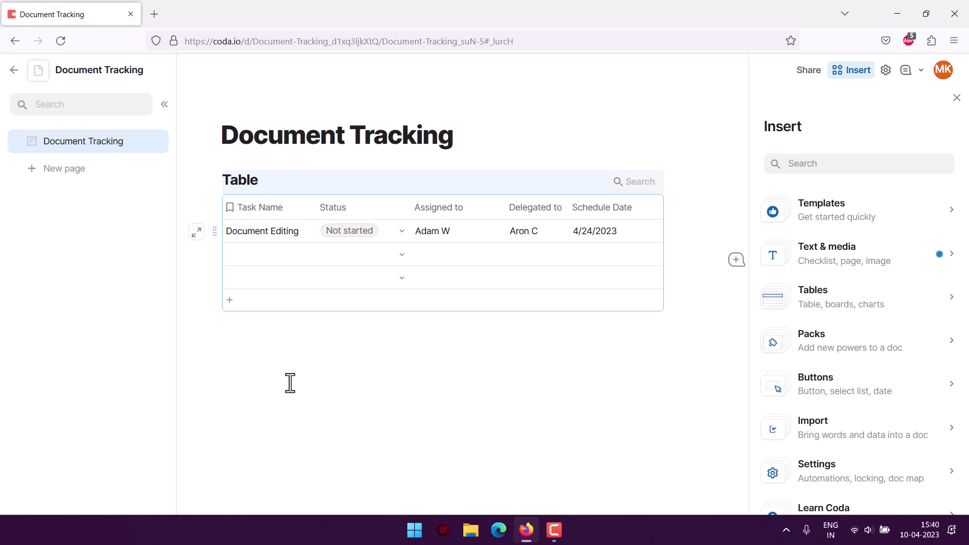
Step: Add a conditional format rule to the Task Name column with red text on a light red background for all rows
click(305, 208)
click(304, 208)
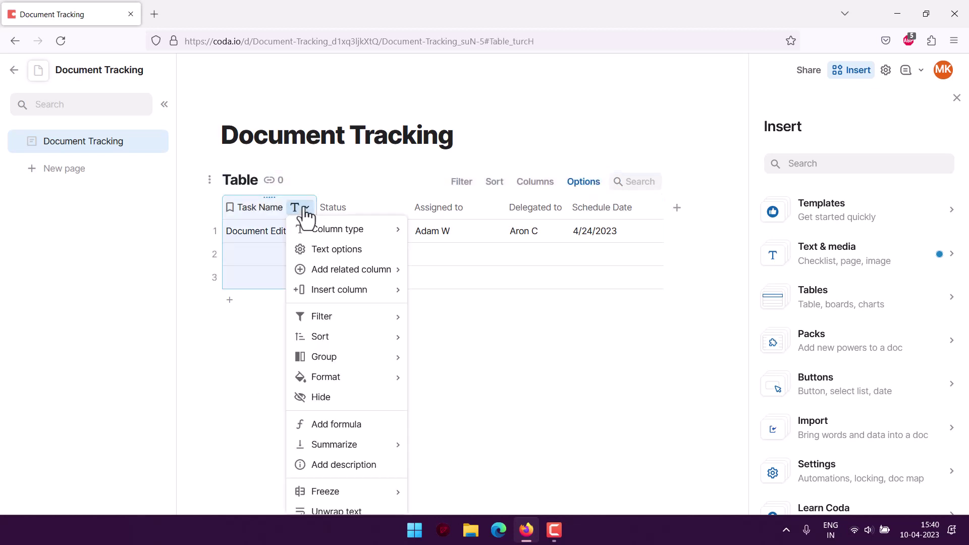
mouse_move(348, 377)
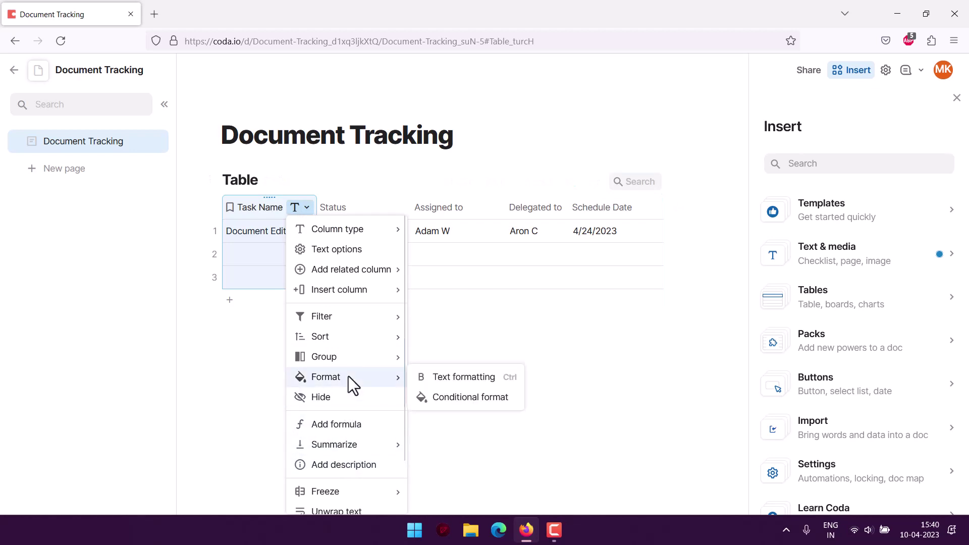
click(444, 396)
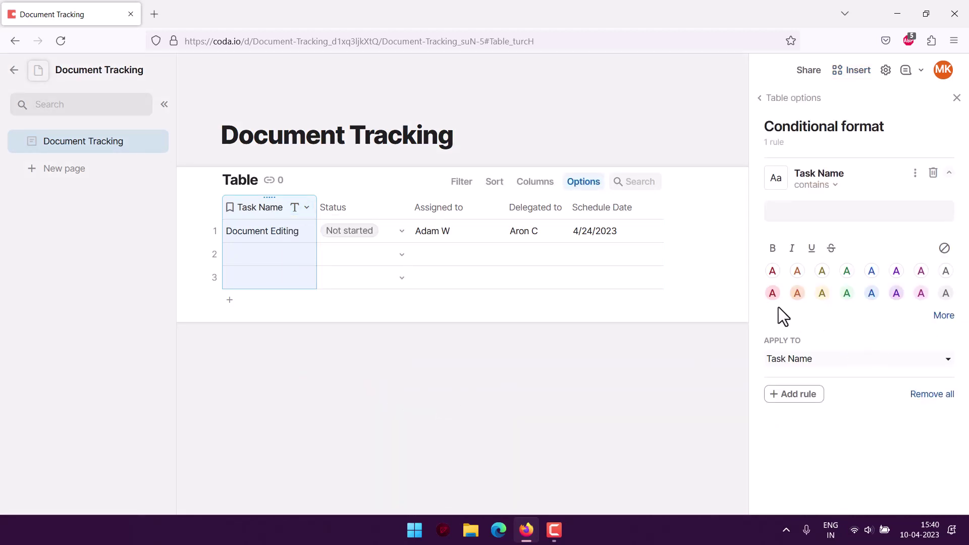
click(772, 293)
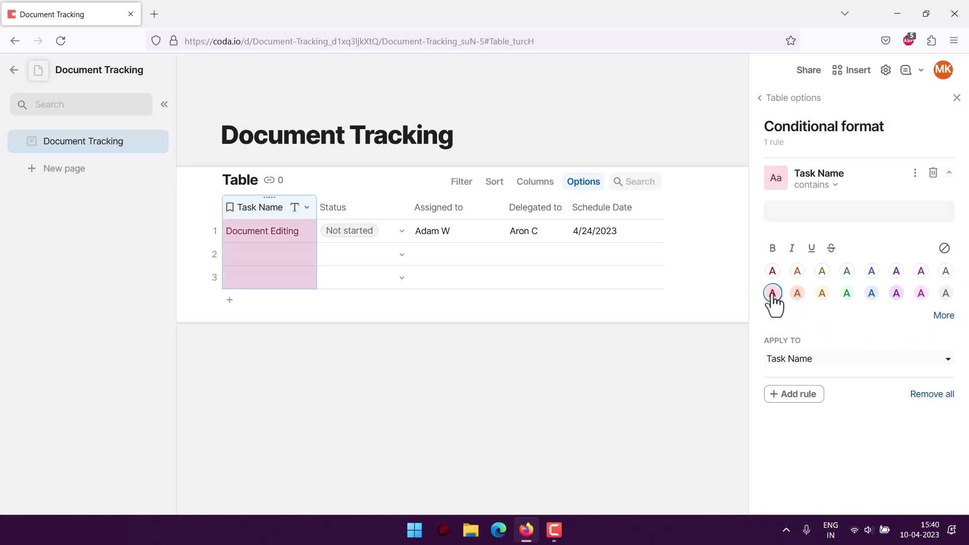
click(957, 98)
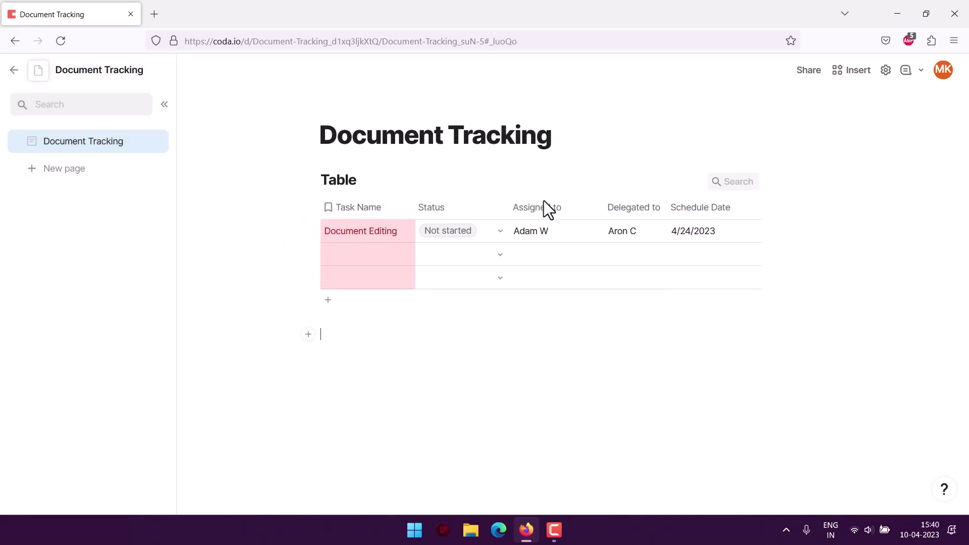
Step: Add a conditional format rule that gives the Status column a light pink background in all rows
click(468, 207)
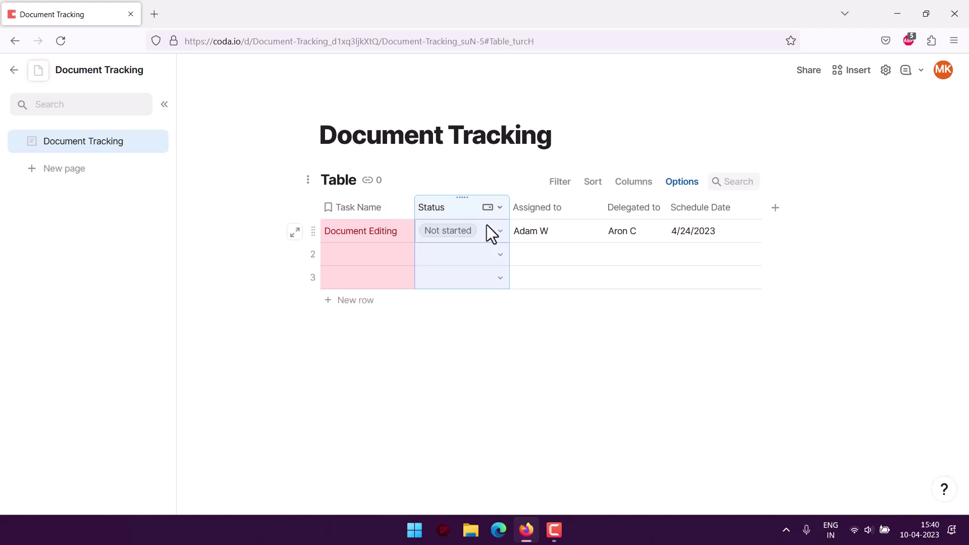
click(499, 207)
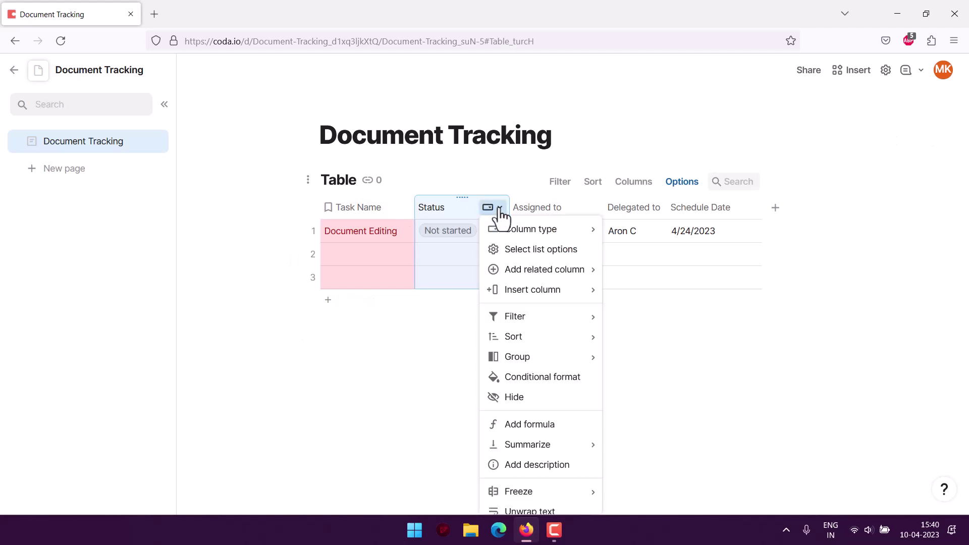
click(524, 387)
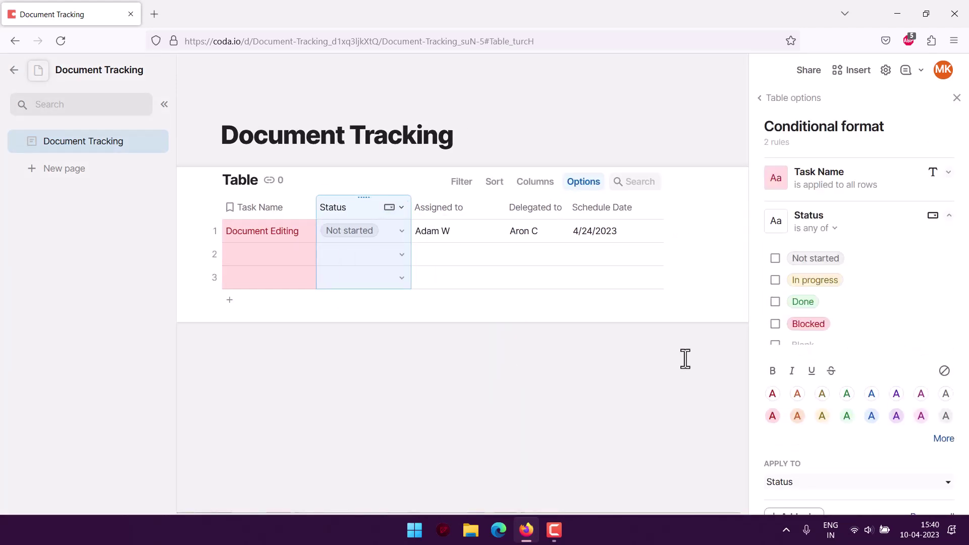
click(922, 416)
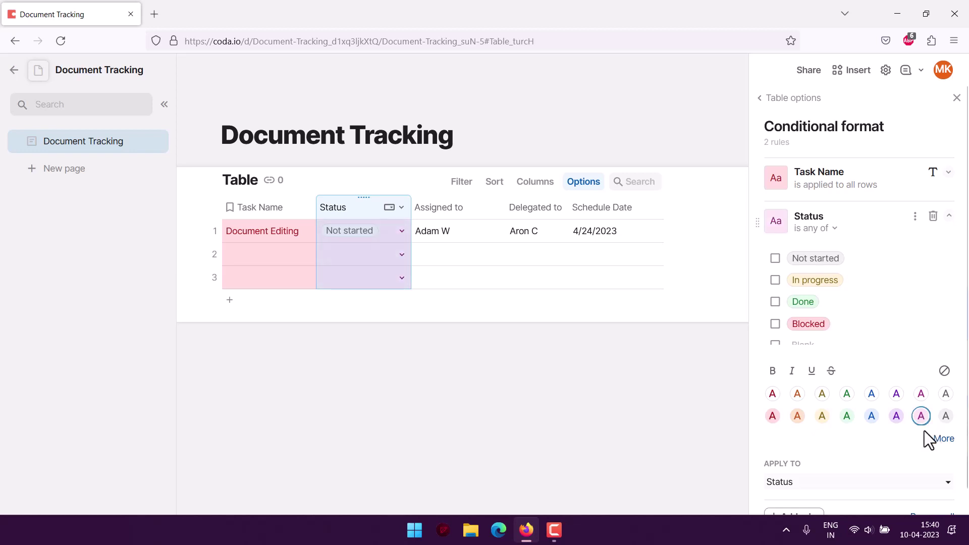
click(239, 380)
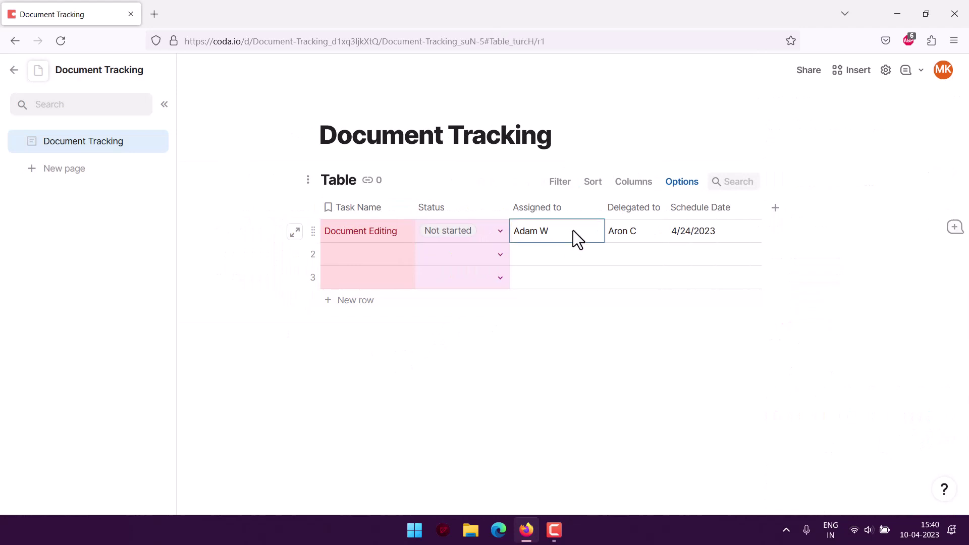
Step: Add a conditional format rule to the Assigned to column with blue text on a light blue background
click(573, 207)
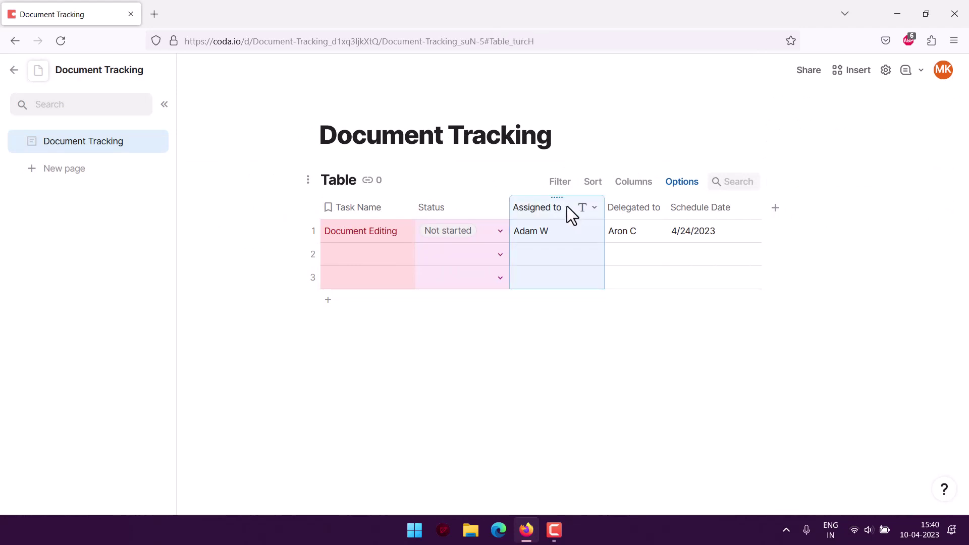
right_click(567, 207)
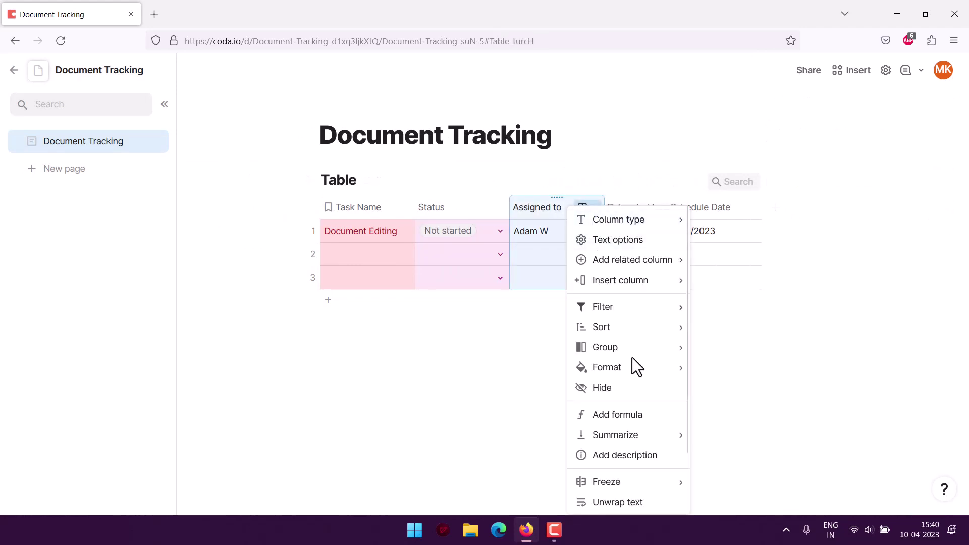
click(615, 434)
mouse_move(626, 368)
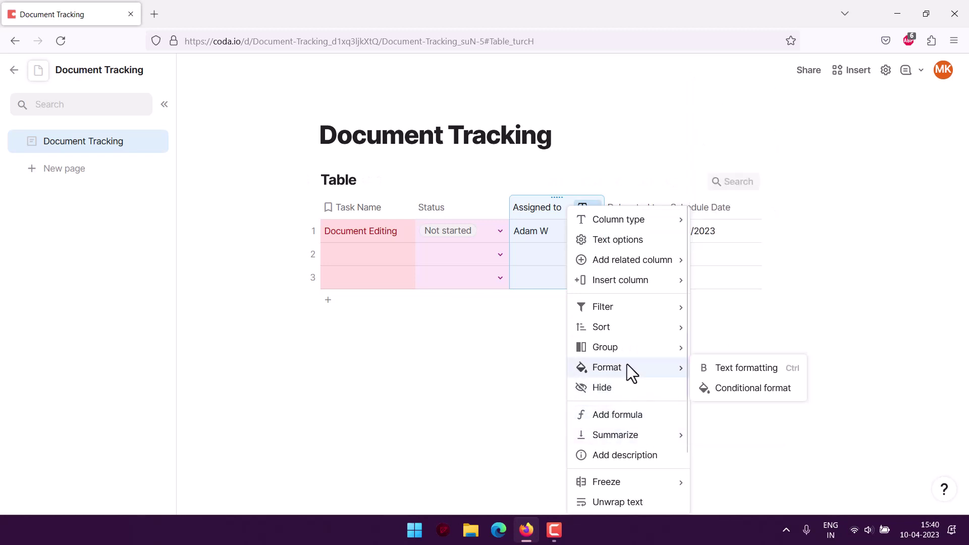
click(720, 389)
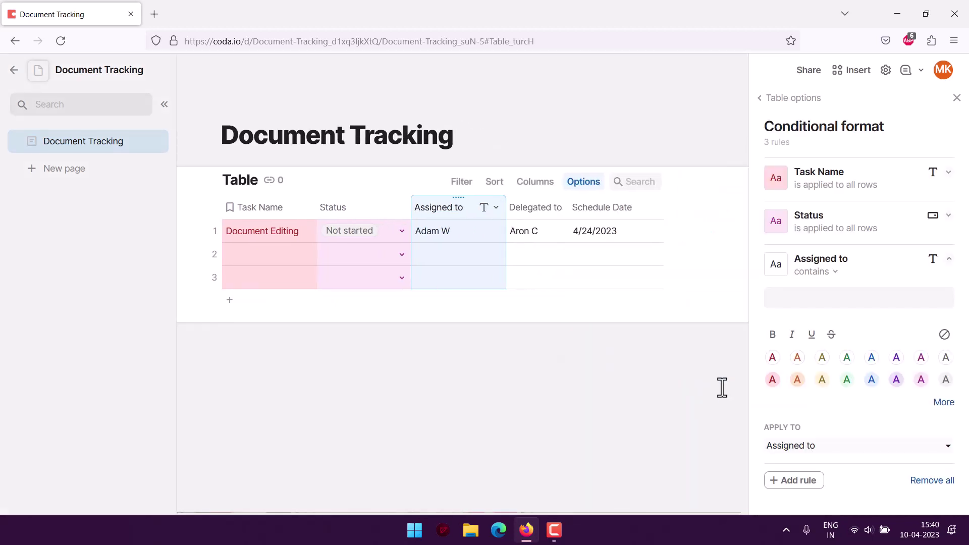
click(872, 383)
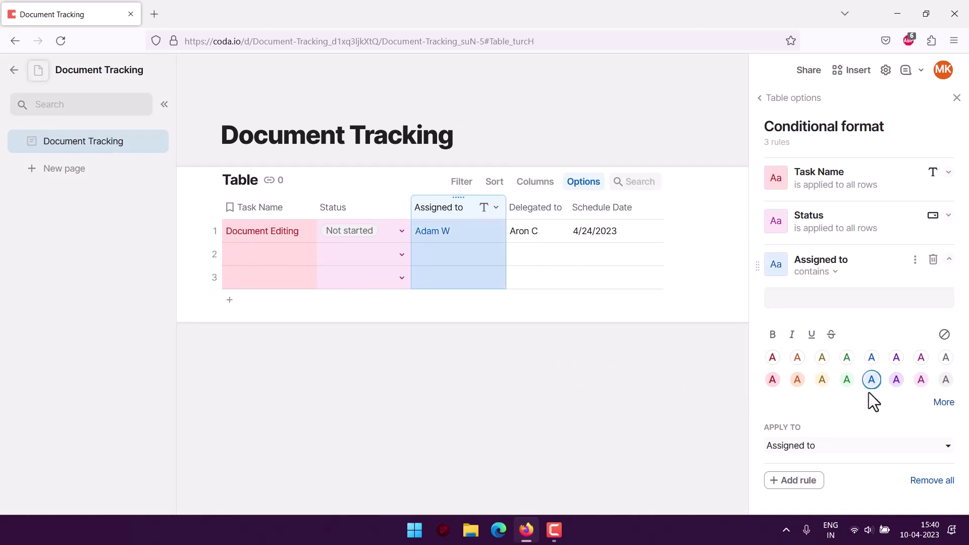
Step: Add a conditional format rule to the Delegated to column with green text on a light green background
click(535, 211)
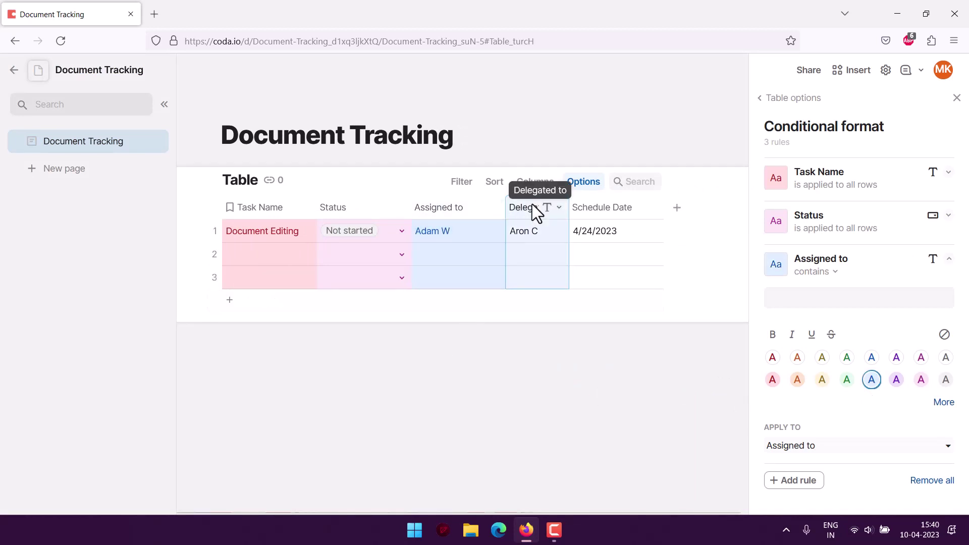
right_click(535, 211)
mouse_move(599, 374)
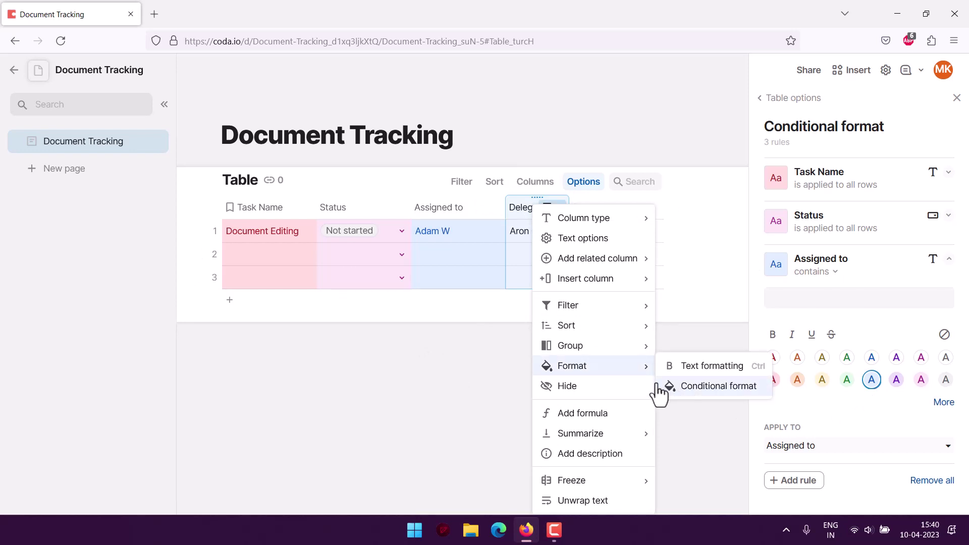
click(664, 386)
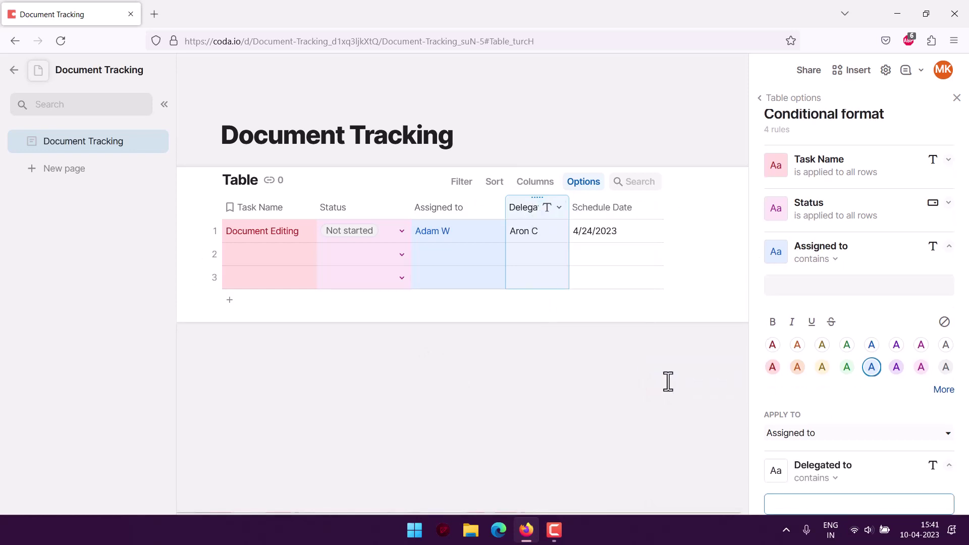
scroll(930, 414, down, 4)
click(846, 396)
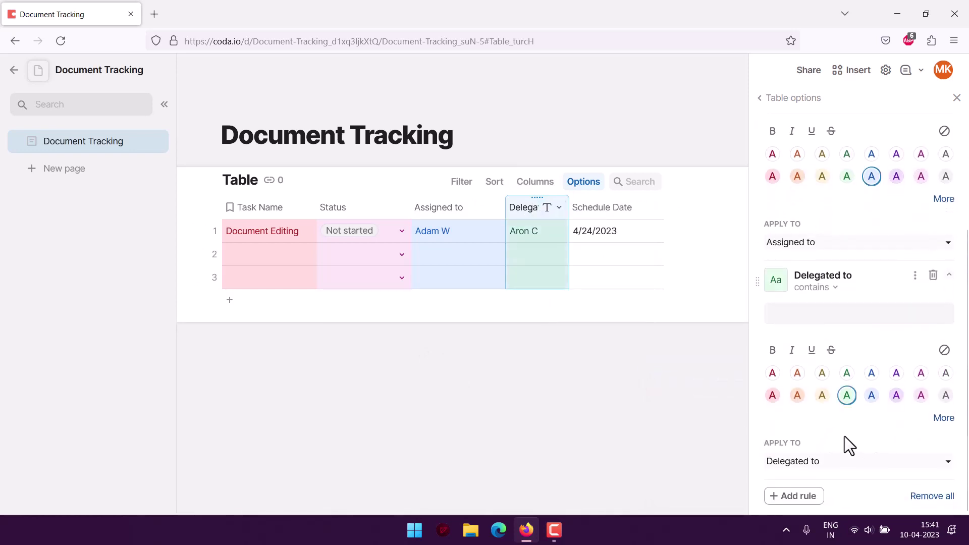
Step: Add a conditional format rule to the Schedule Date column with the yellow text and light yellow background style
right_click(585, 203)
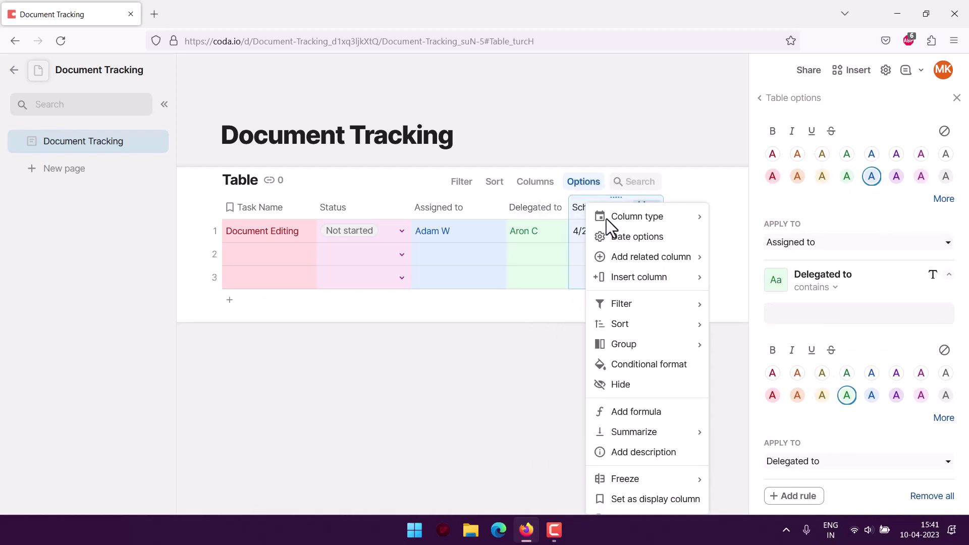
click(658, 367)
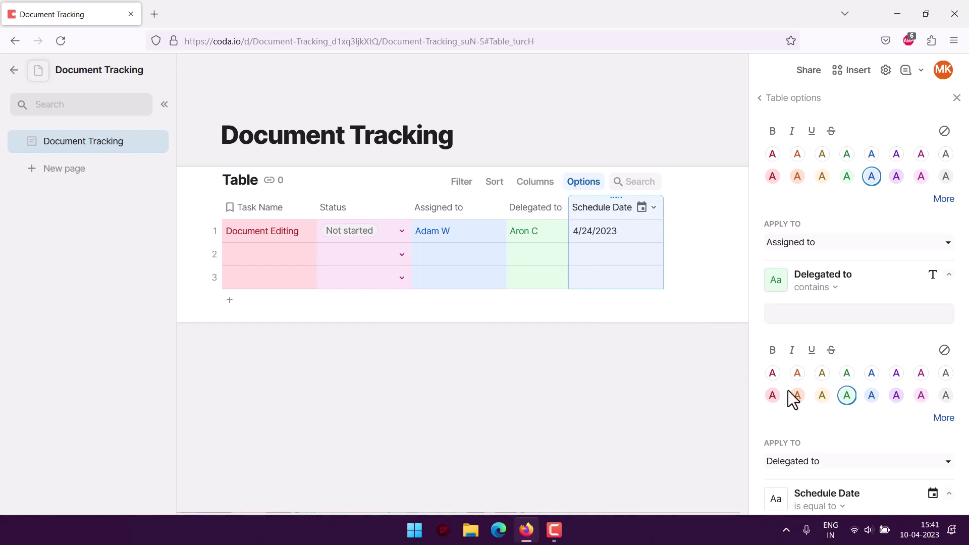
scroll(872, 430, down, 5)
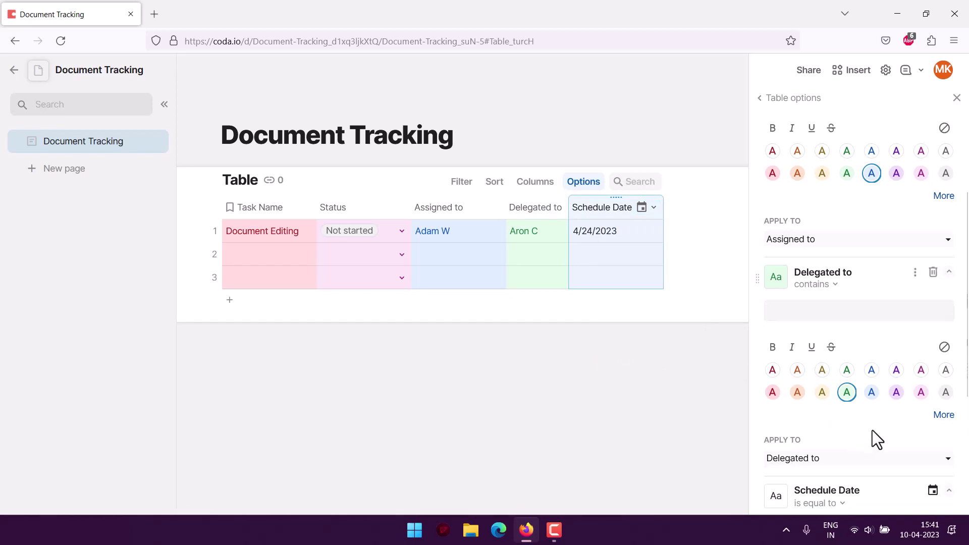
click(822, 391)
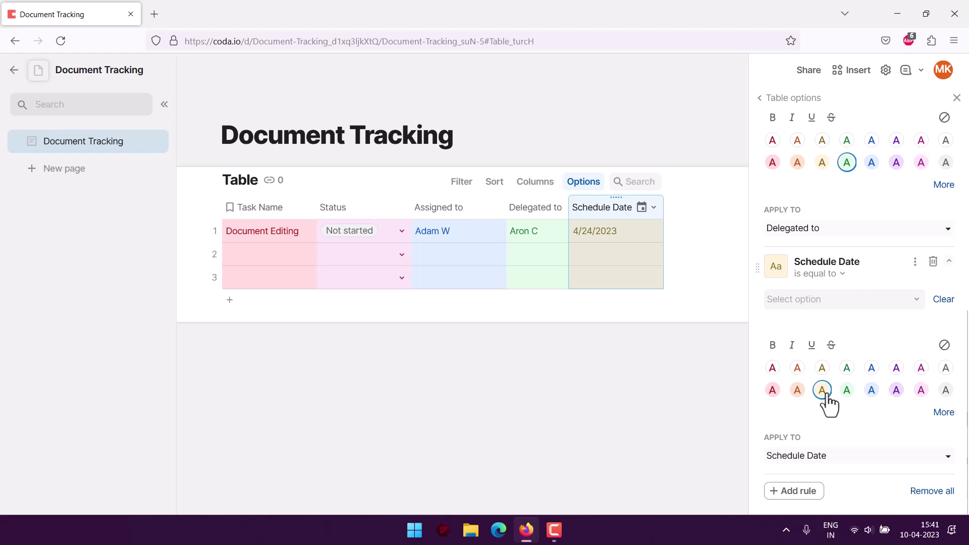
click(145, 287)
click(232, 390)
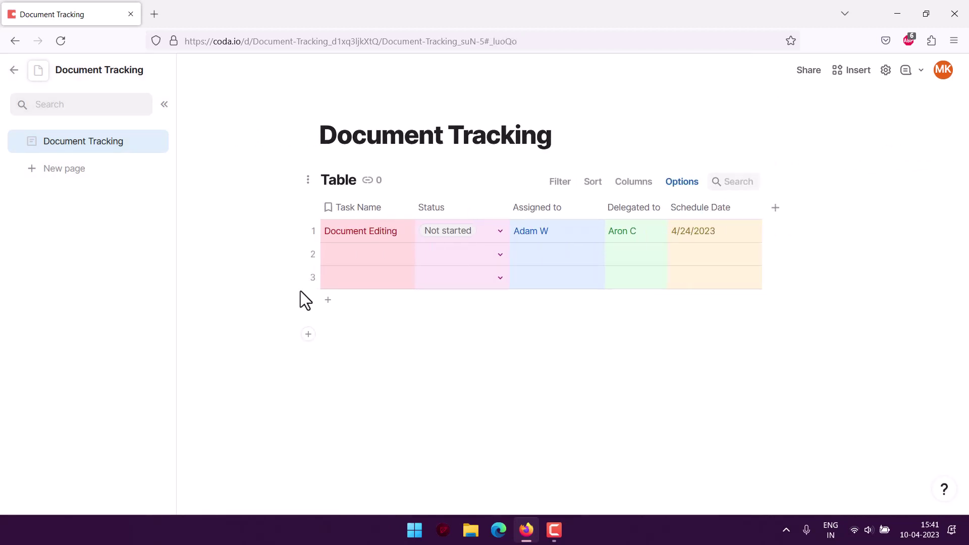
Step: Enter "Document proofreading" as the task name in the table's second row
click(343, 254)
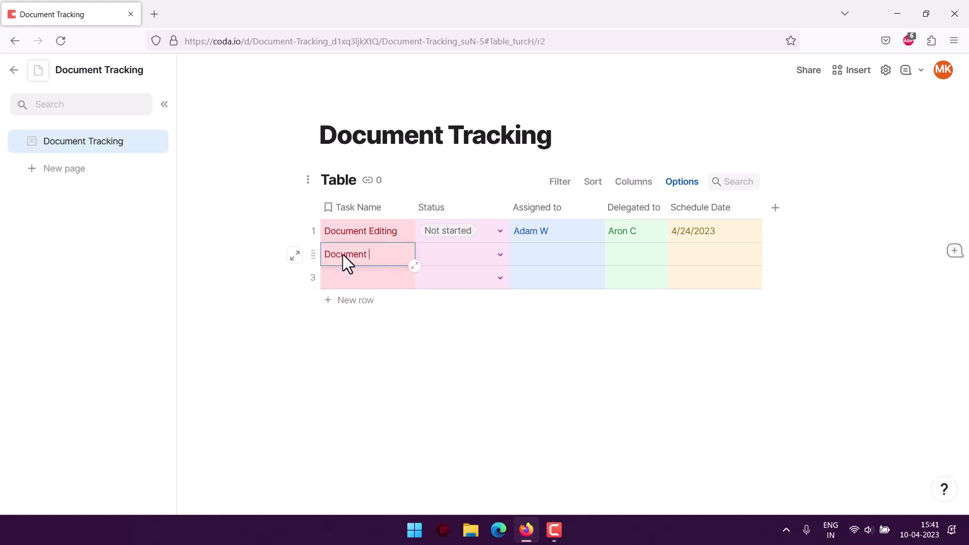
text(Document proofreading)
key(Return)
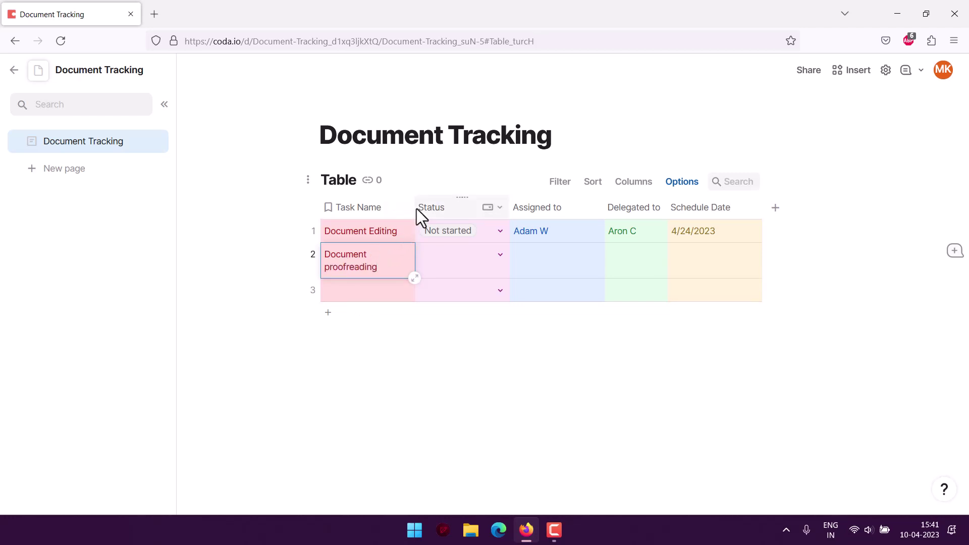
Step: Widen the Task Name column until "Document proofreading" fits on one line, and narrow the Status column slightly
drag(416, 208, 437, 206)
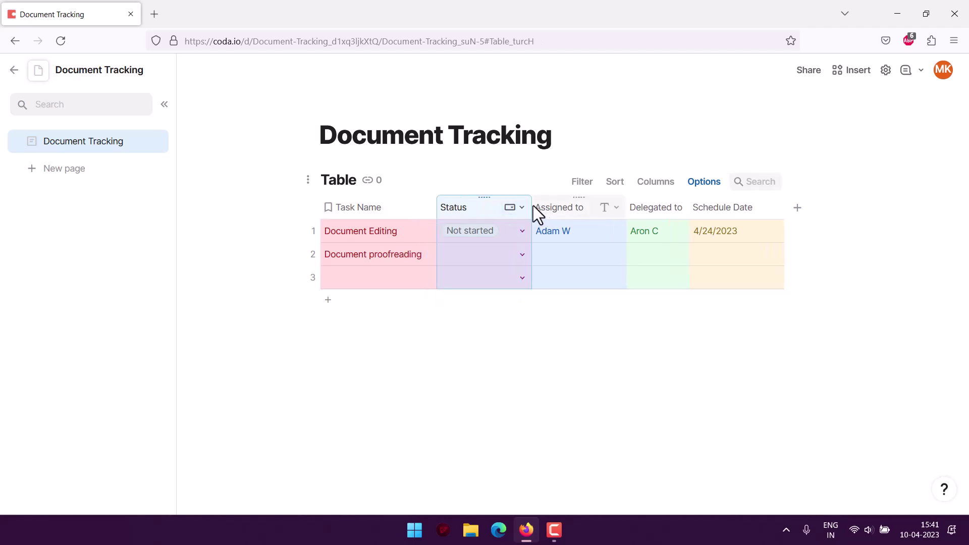
mouse_move(532, 206)
mouse_down()
mouse_move(543, 204)
mouse_move(516, 199)
mouse_up()
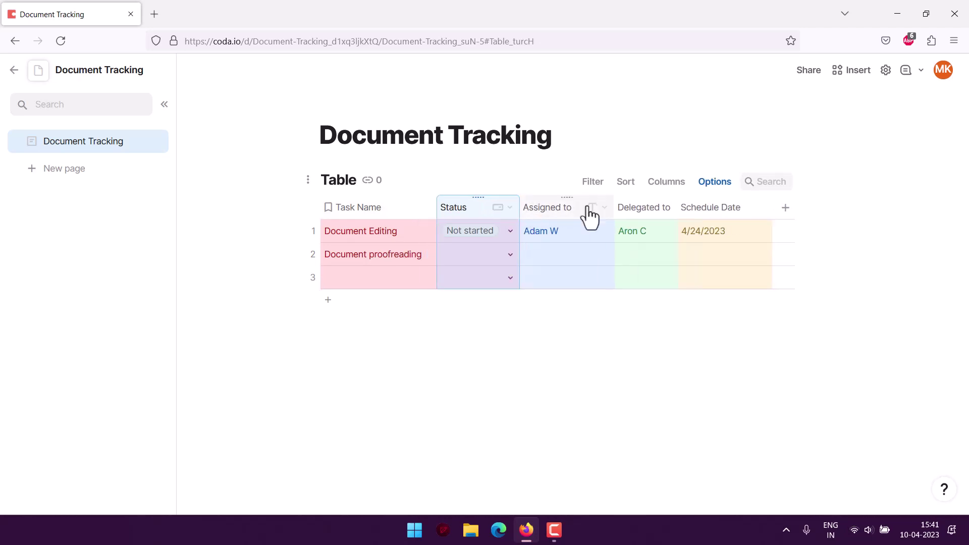
Step: Narrow the Assigned to column to fit its header and widen the Task Name column a little more
drag(615, 205, 580, 206)
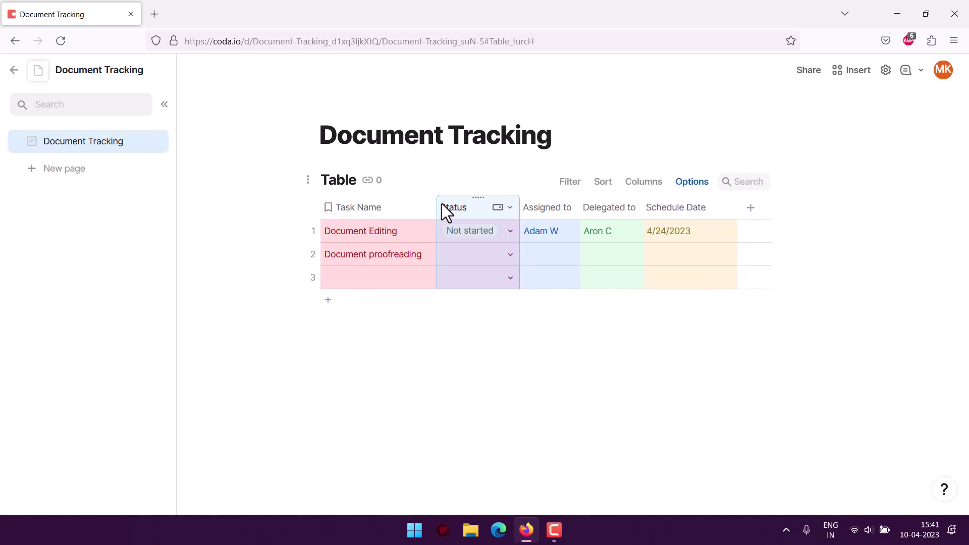
drag(437, 201, 463, 201)
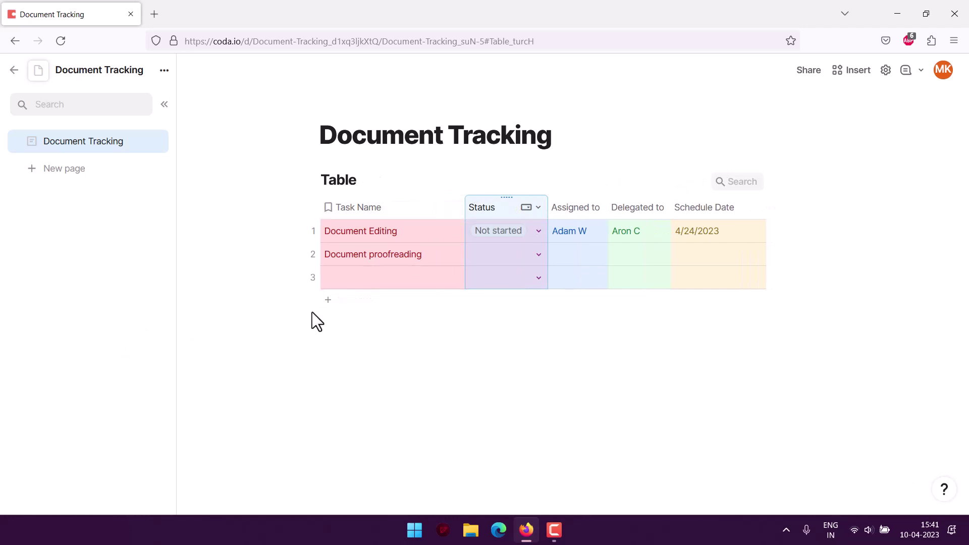
Step: Set the status of the Document proofreading task to In progress
click(492, 253)
click(537, 255)
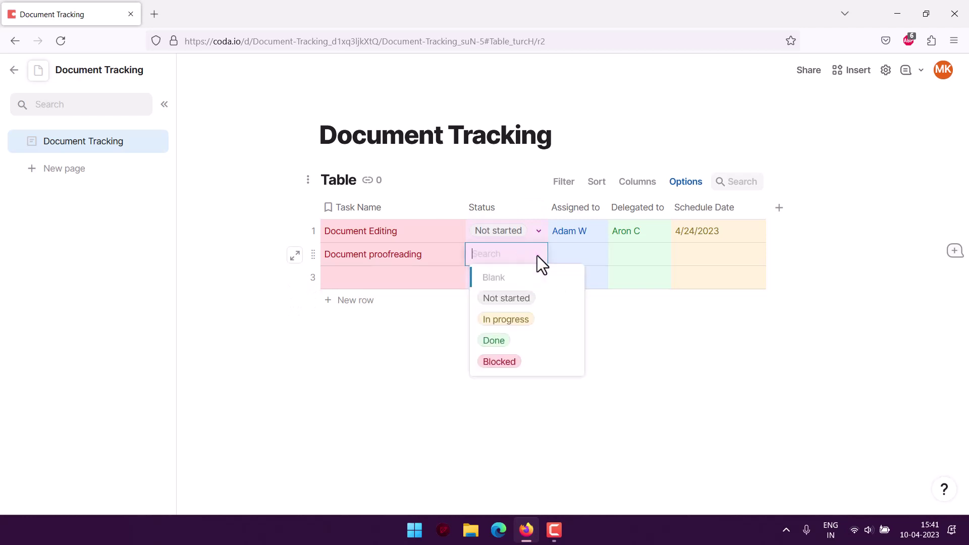
click(509, 320)
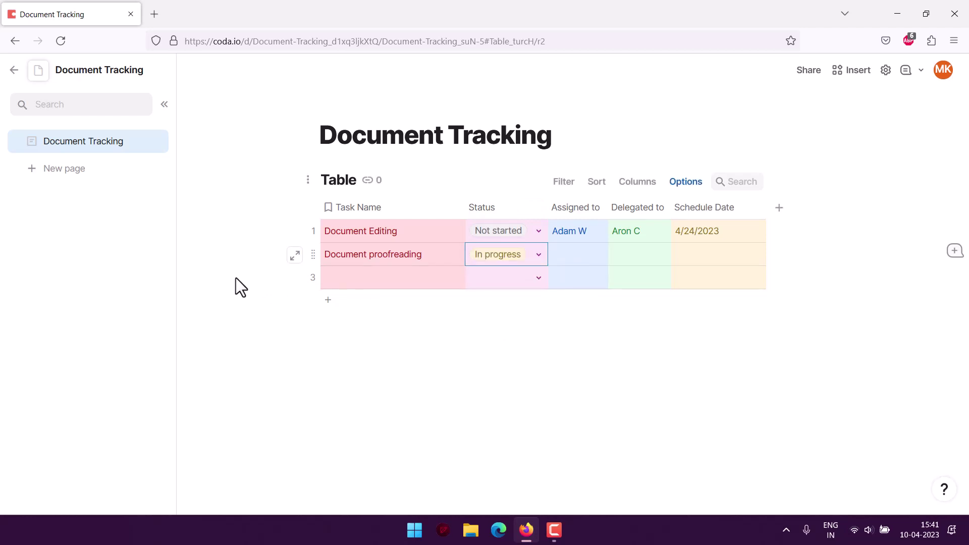
Step: Enter the assignee's name and the delegate's name for the Document proofreading task
click(580, 253)
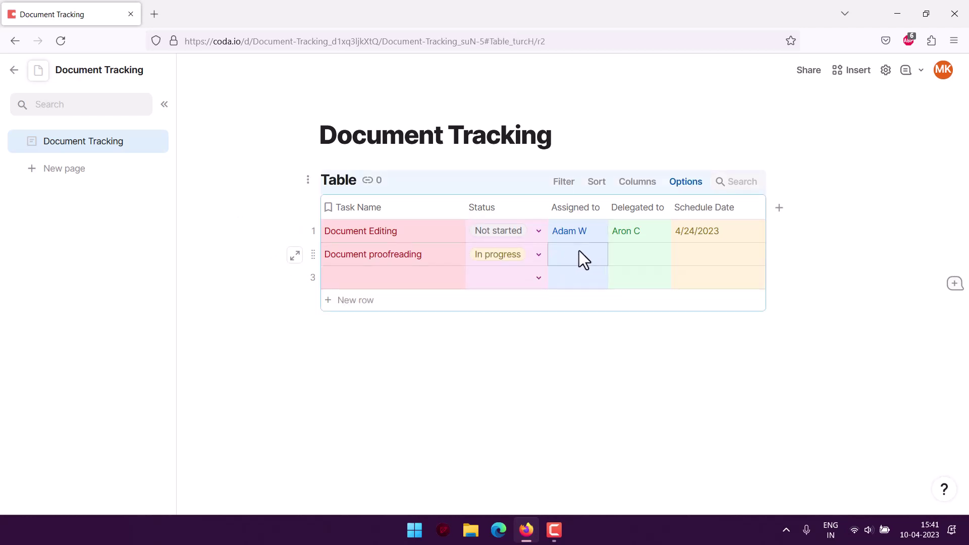
click(579, 252)
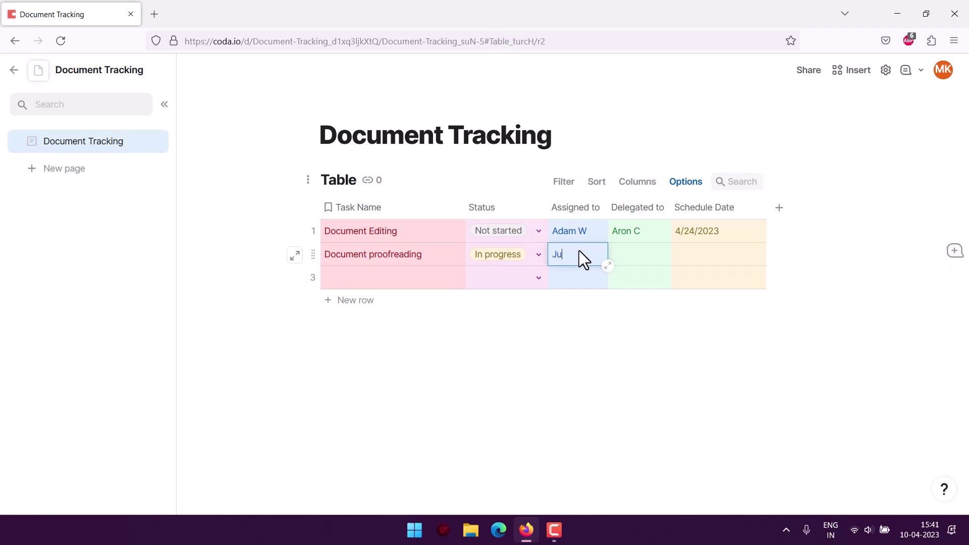
text(Julie A)
key(Tab)
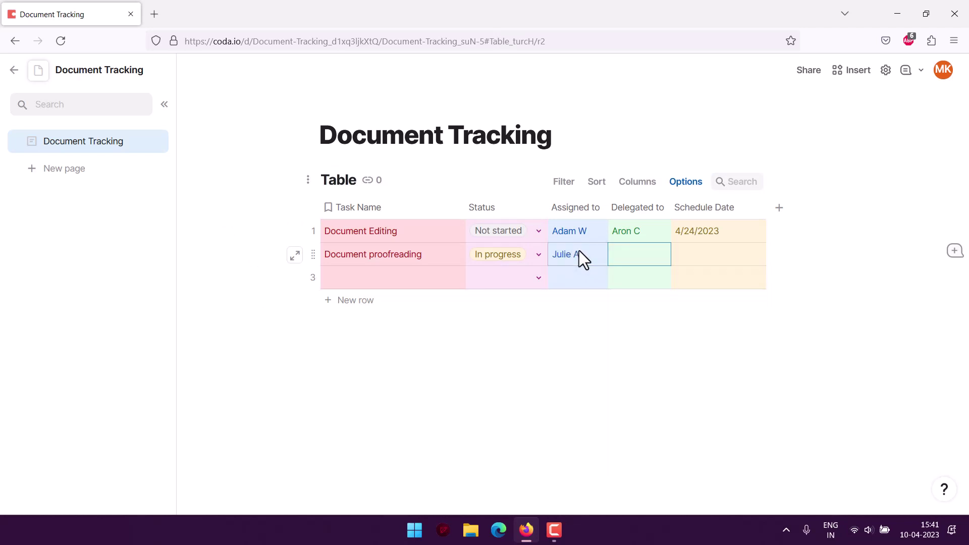
text(Sam B)
Step: Set the schedule date of the Document proofreading task to 4/30/2023
click(691, 255)
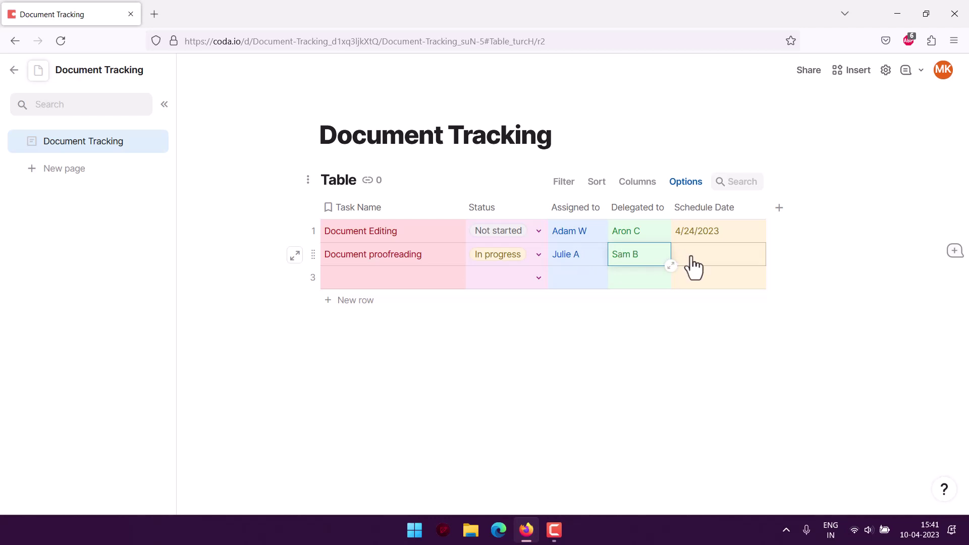
click(743, 255)
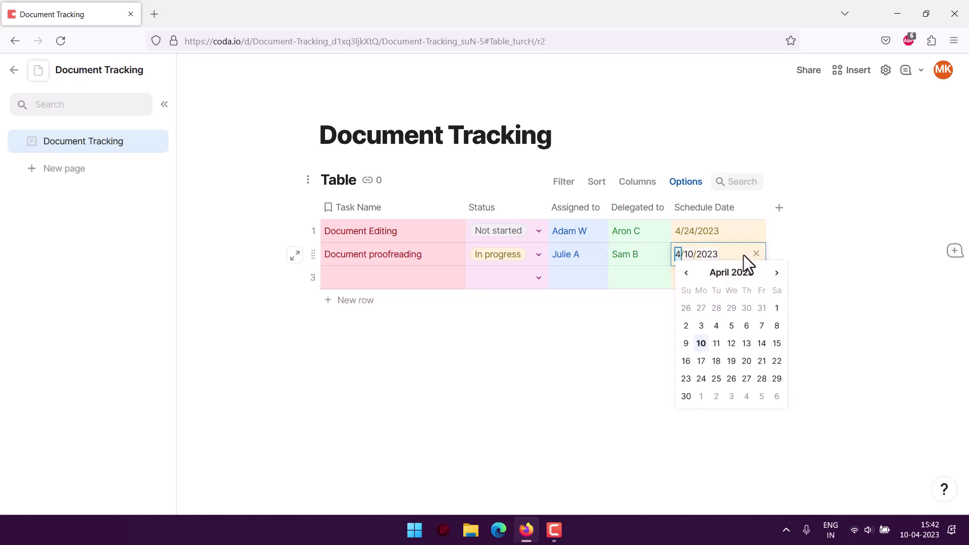
click(688, 397)
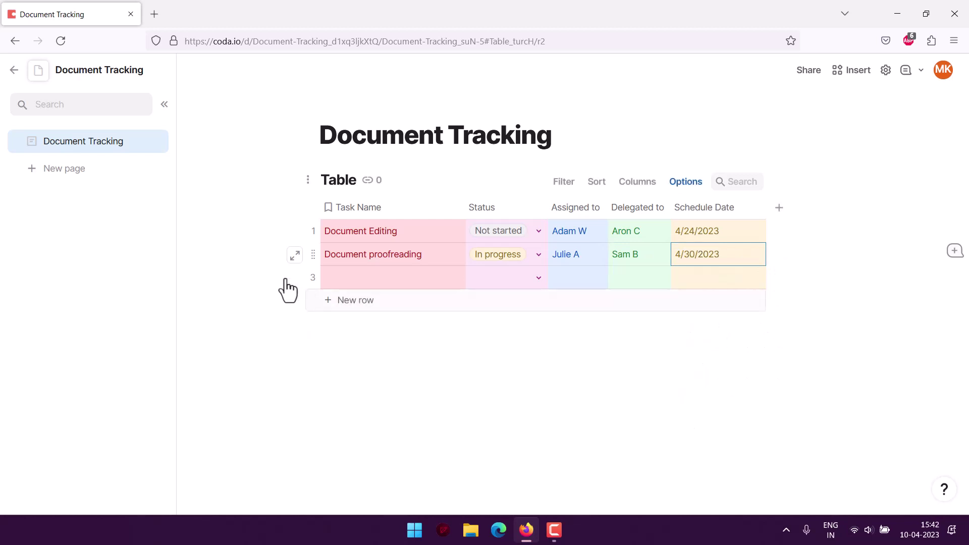
click(250, 256)
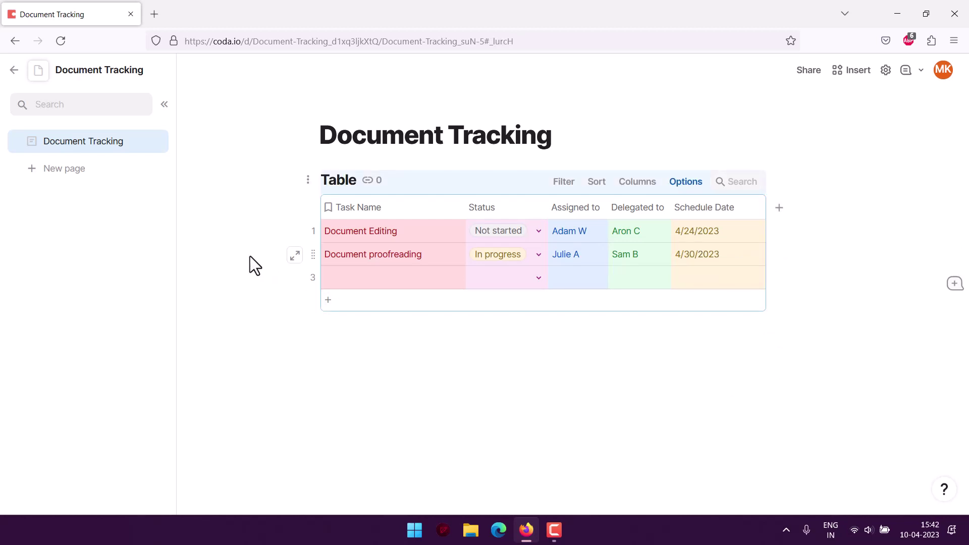